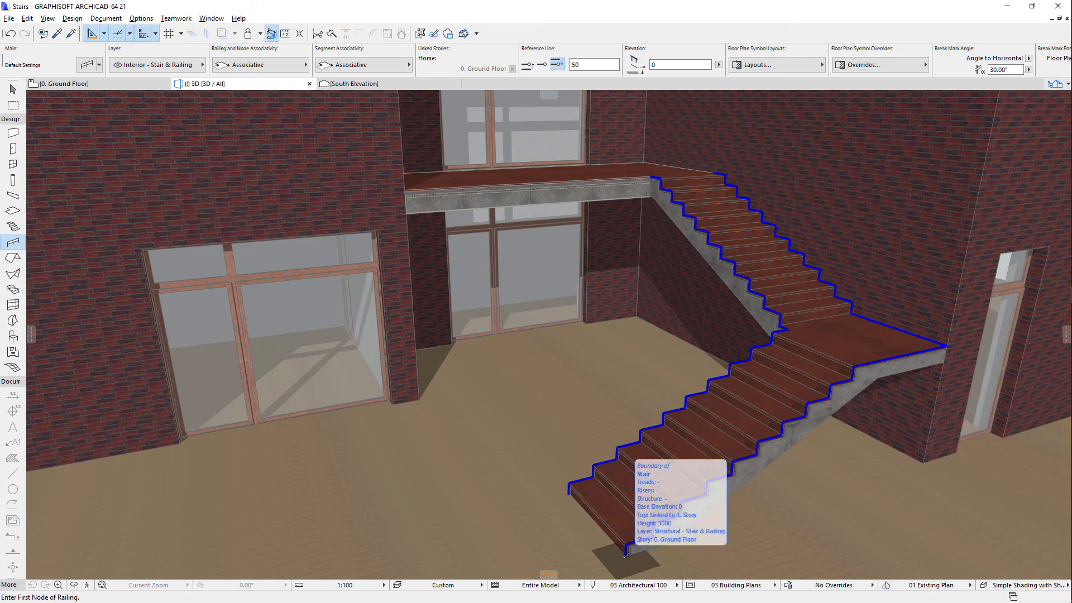
- Draw glass railings along the lower flight and from the stair foot via the landing to the balcony edge
{"action": "left_click", "coordinate": [625, 555]}
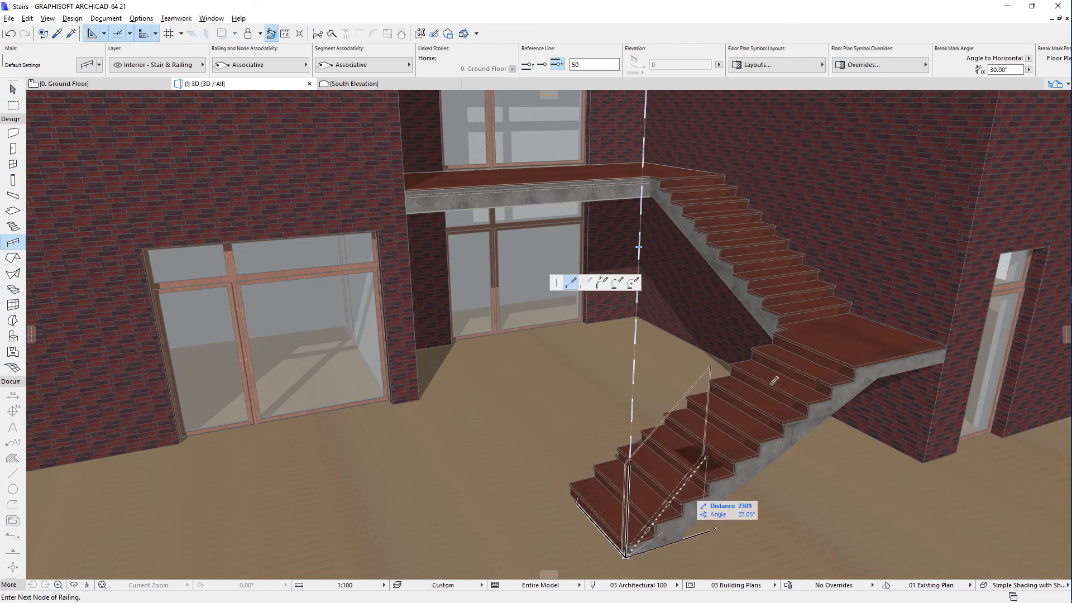
{"action": "double_click", "coordinate": [950, 340]}
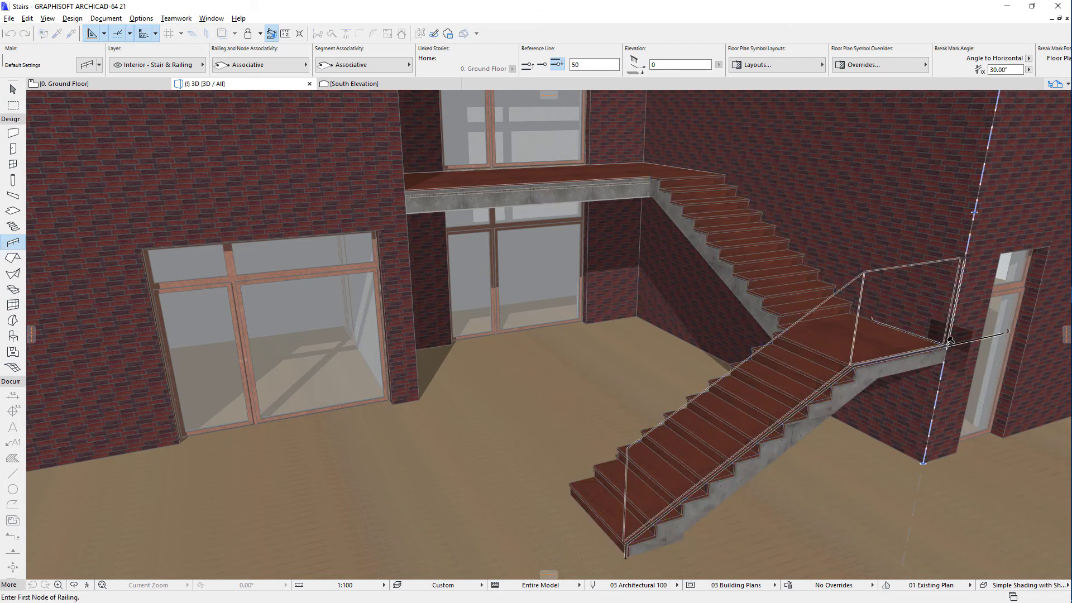
{"action": "left_click", "coordinate": [528, 64]}
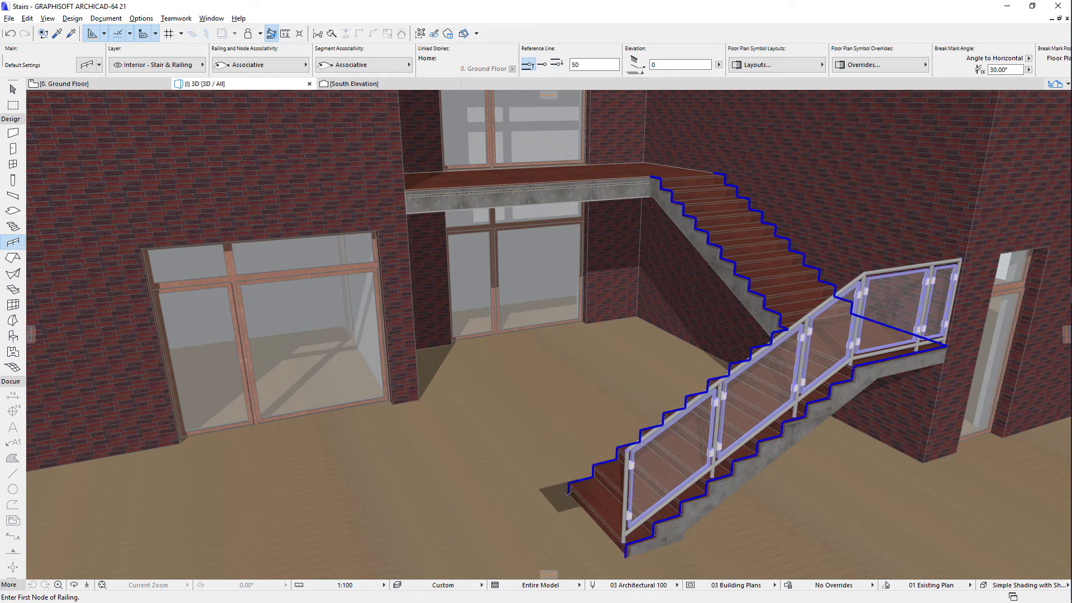
{"action": "left_click", "coordinate": [569, 494]}
{"action": "left_click", "coordinate": [652, 172]}
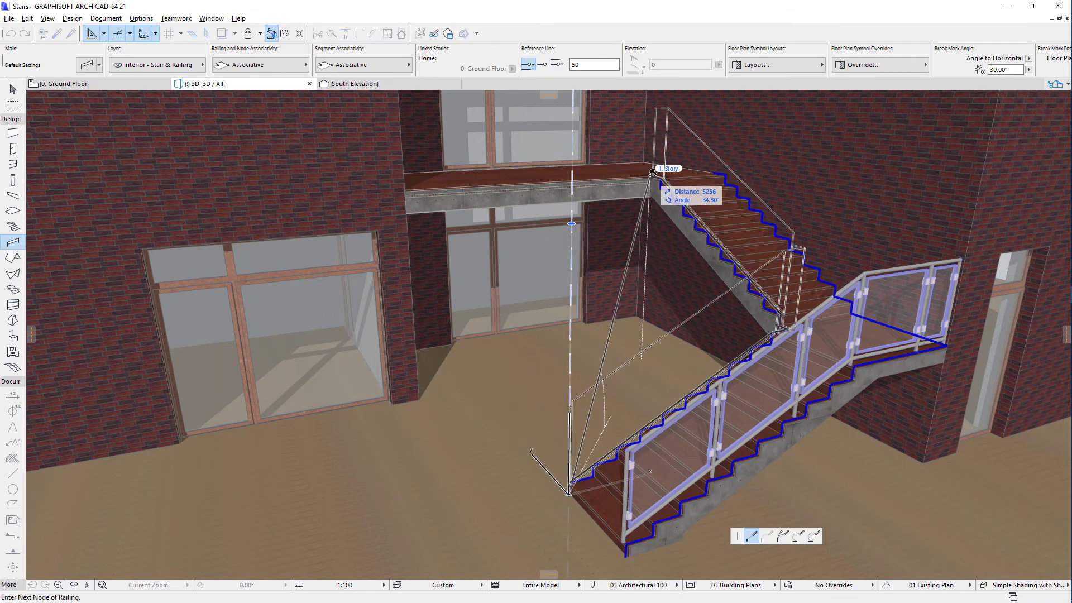
{"action": "double_click", "coordinate": [406, 184]}
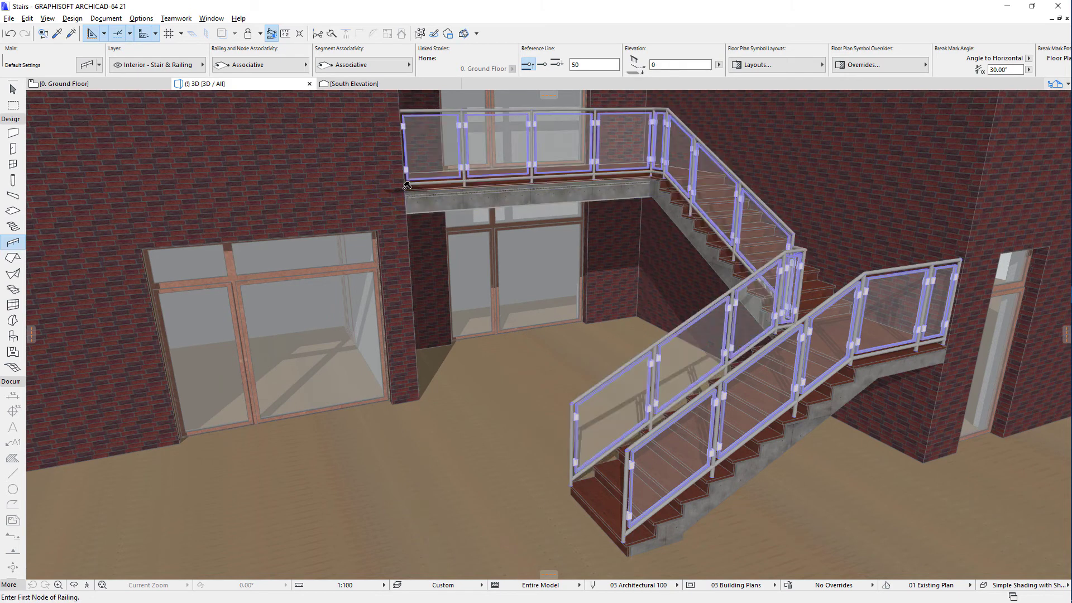
- Inspect the inner stair railing's Railing Selection Settings without changes, then switch to the Ground Floor
{"action": "left_click", "coordinate": [665, 137]}
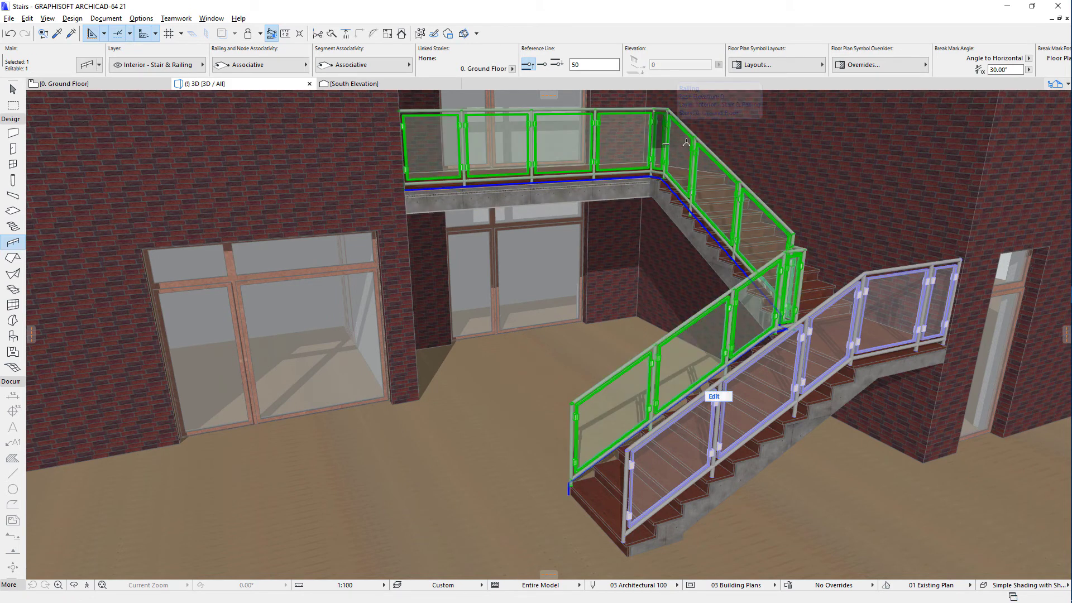
{"action": "left_click", "coordinate": [90, 68]}
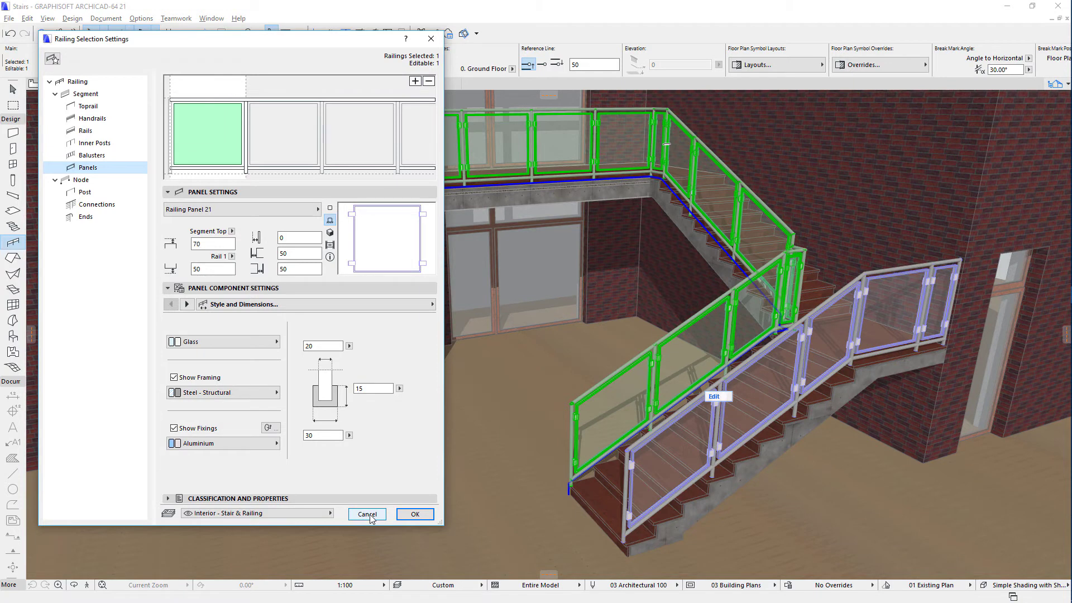
{"action": "left_click", "coordinate": [367, 514]}
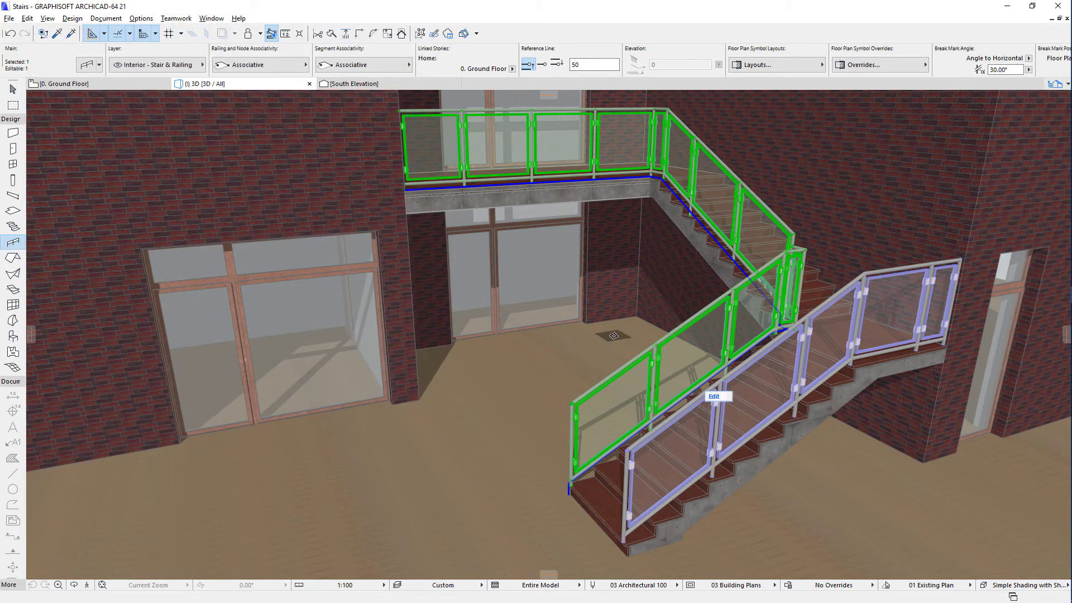
{"action": "left_click", "coordinate": [141, 84]}
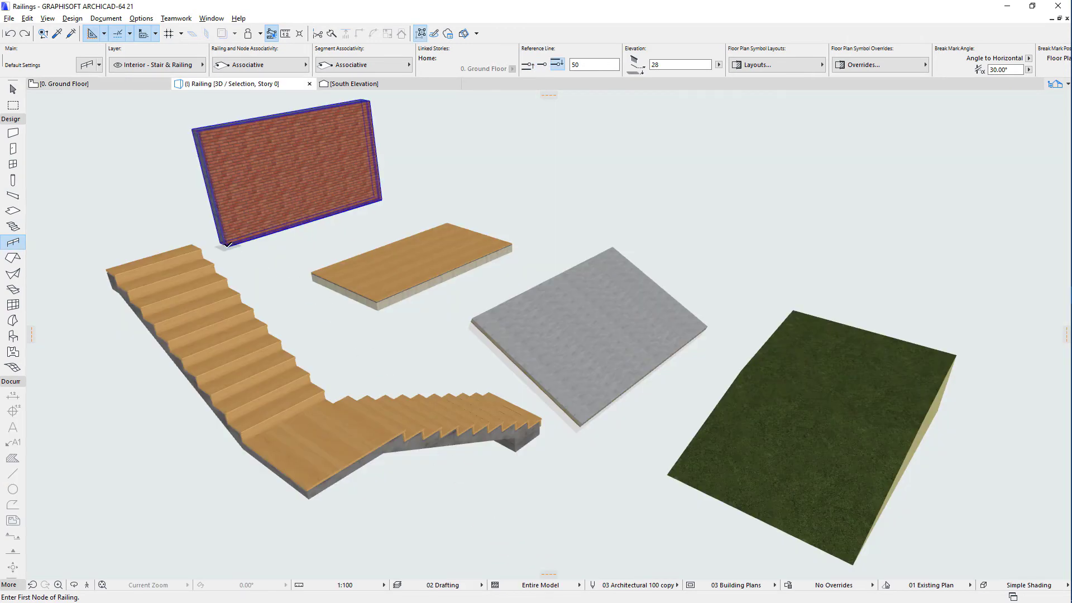
- Magic-wand railings onto the wall, wooden slab, grey roof, sloped mesh and stair
{"action": "left_click", "coordinate": [319, 218]}
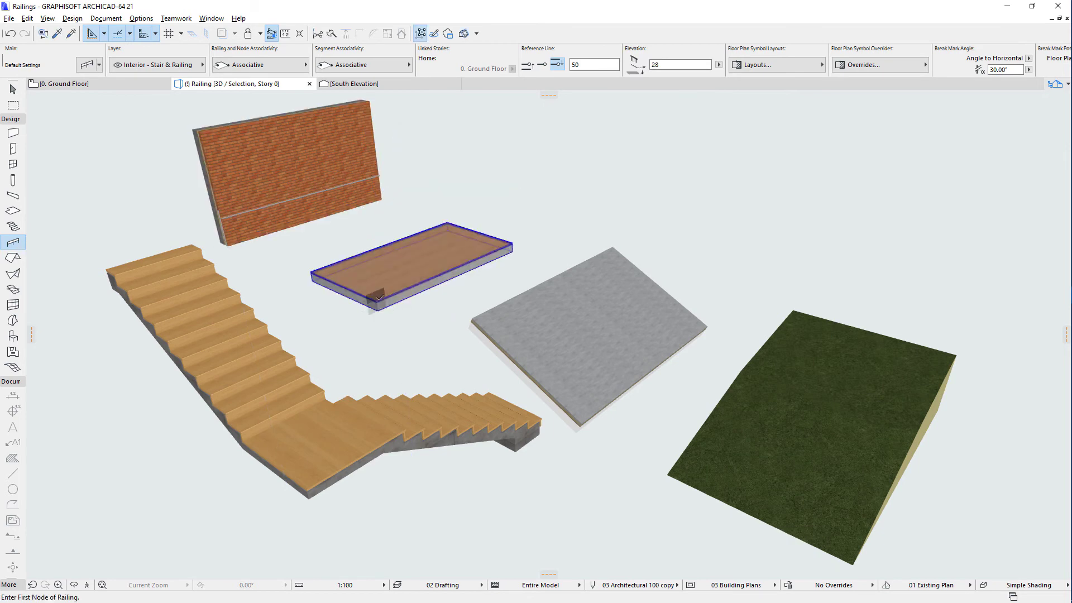
{"action": "left_click", "coordinate": [423, 246]}
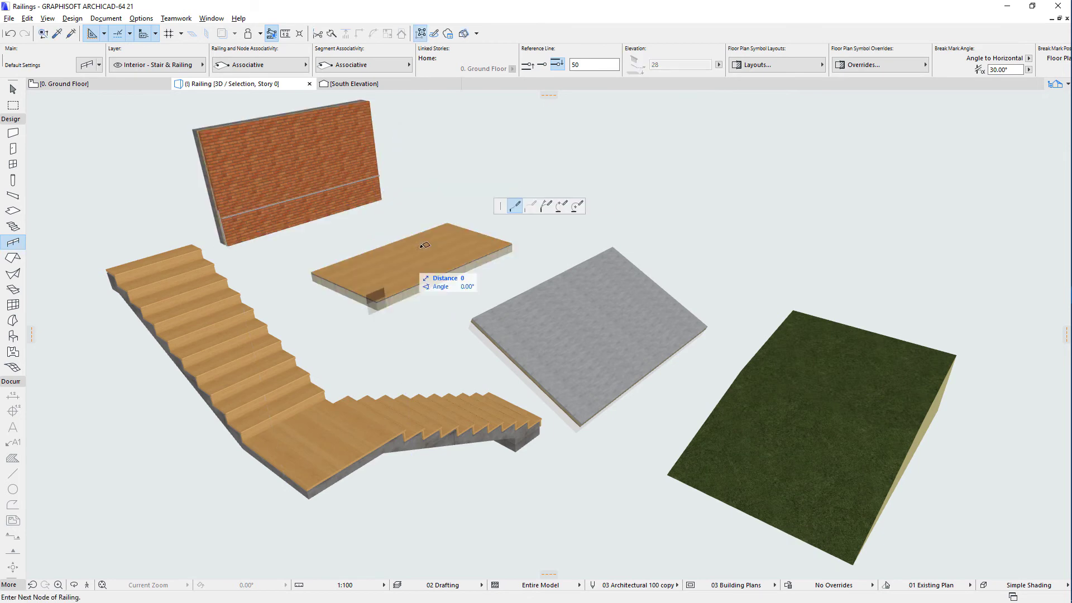
{"action": "left_click", "coordinate": [451, 220]}
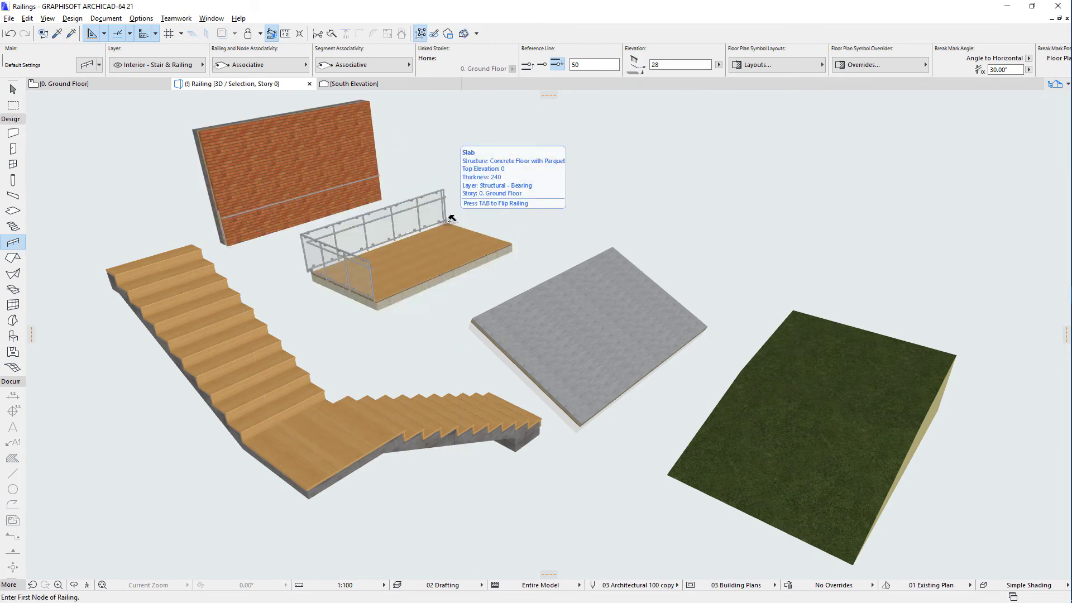
{"action": "left_click", "coordinate": [622, 392]}
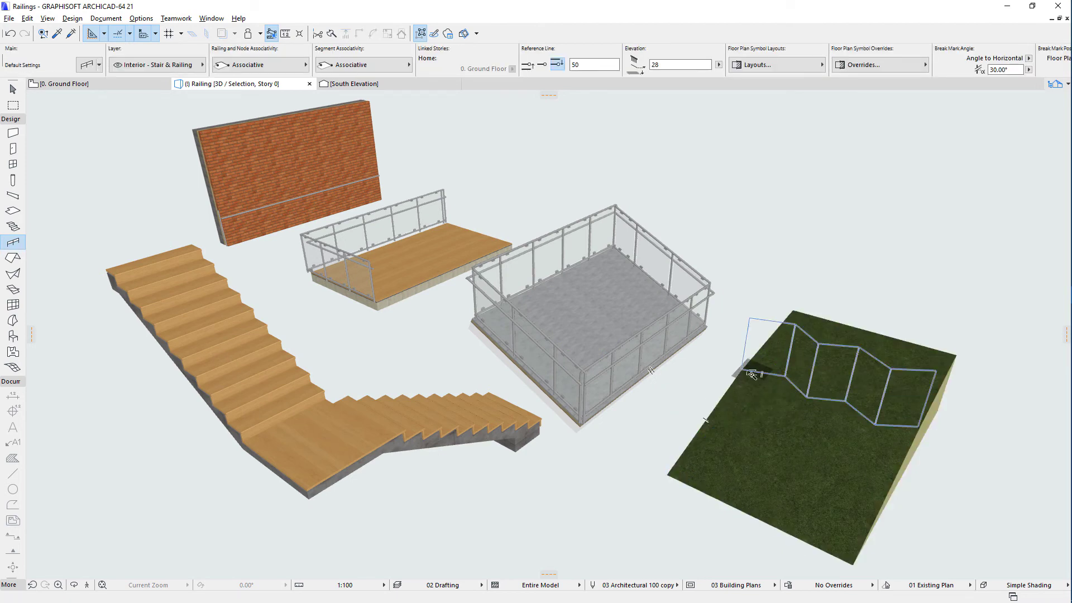
{"action": "left_click", "coordinate": [716, 393]}
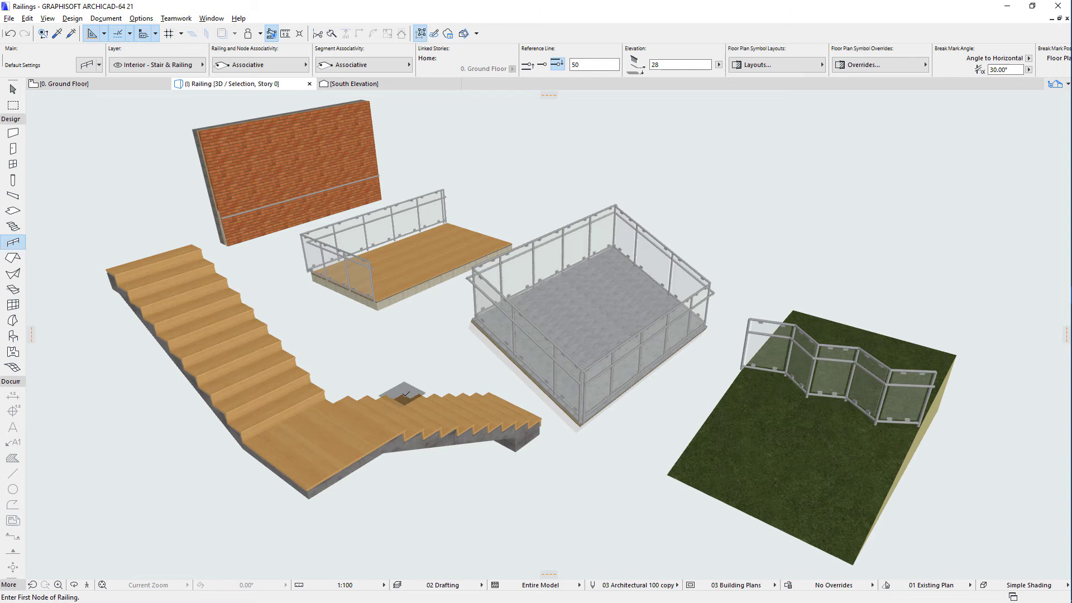
{"action": "left_click", "coordinate": [427, 400]}
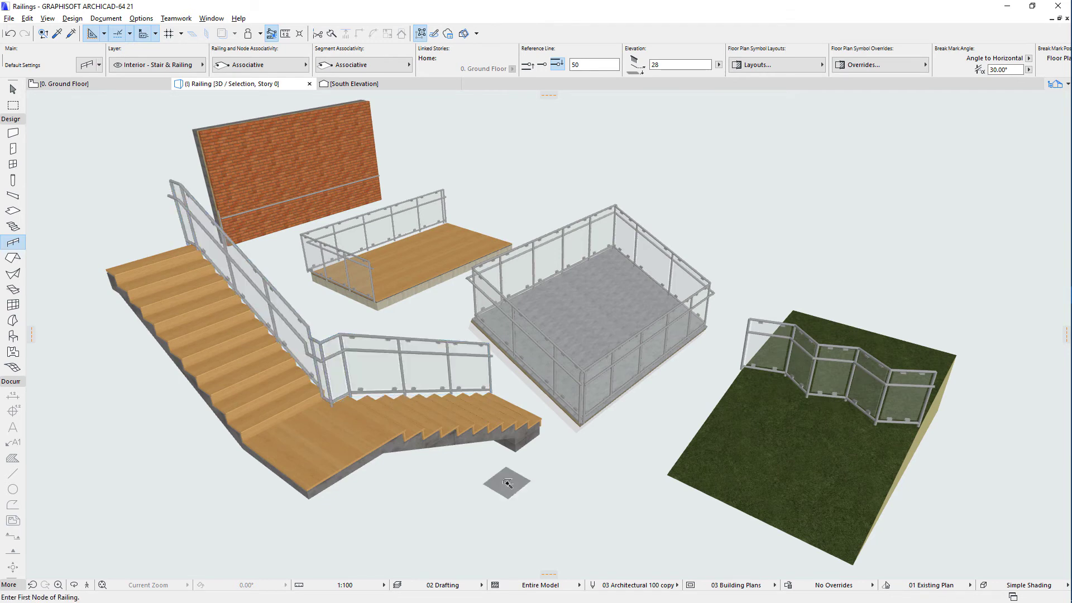
- Move the wooden slab and grey roof up and right together with their attached railings
{"action": "left_click", "coordinate": [13, 91]}
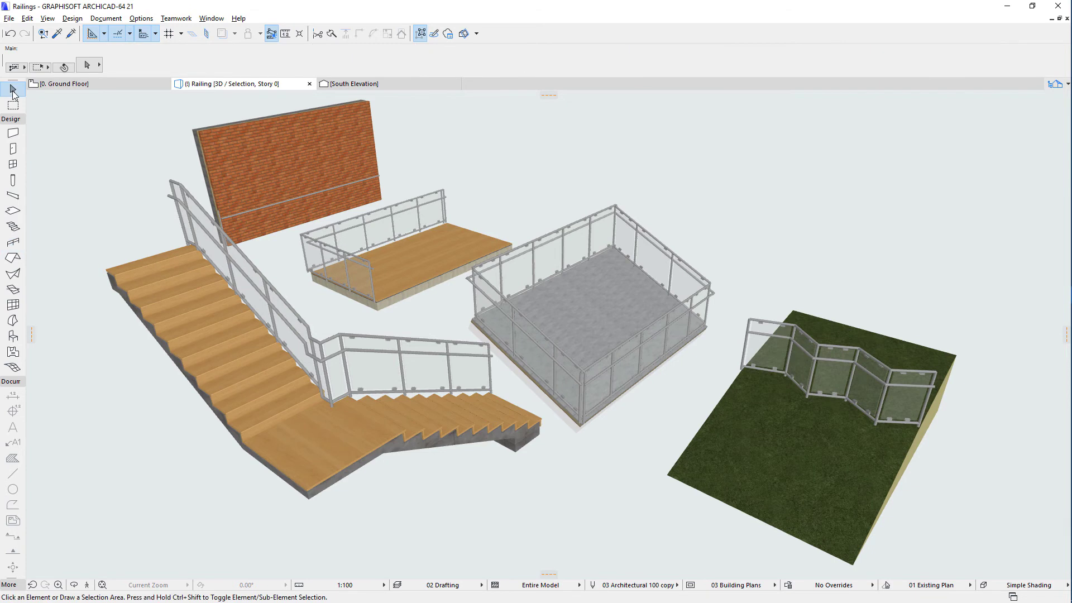
{"action": "left_click", "coordinate": [431, 284]}
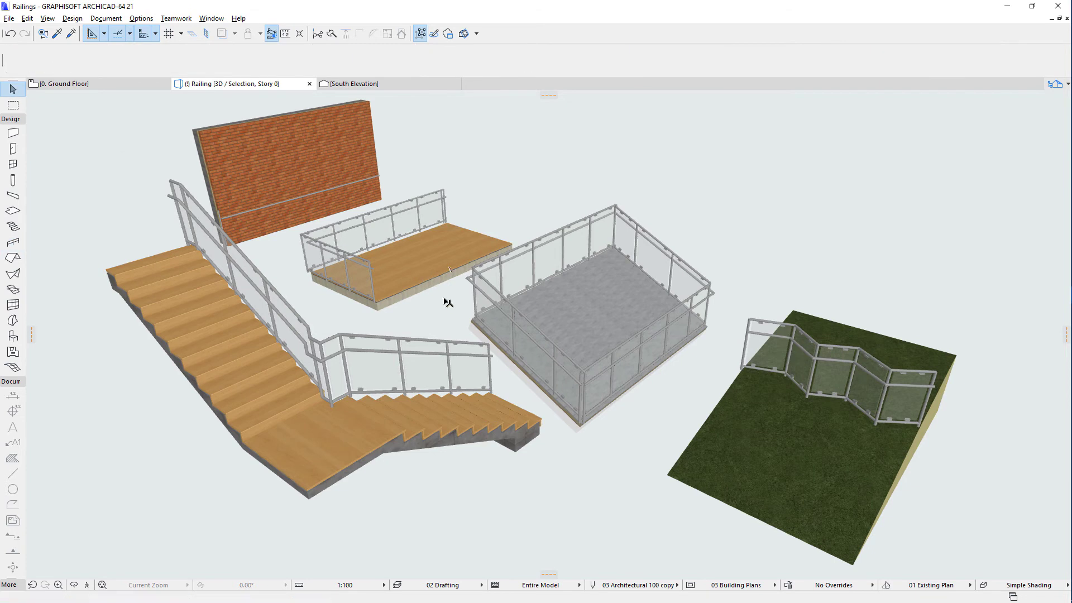
{"action": "left_click", "coordinate": [540, 390], "text": "shift"}
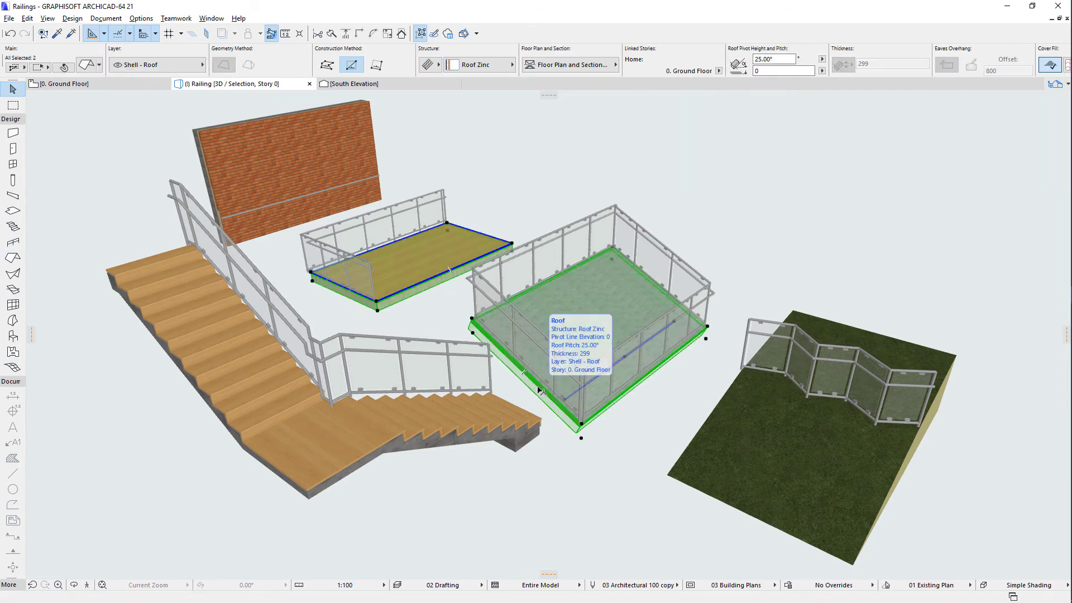
{"action": "left_click_drag", "start_coordinate": [540, 386], "coordinate": [720, 292]}
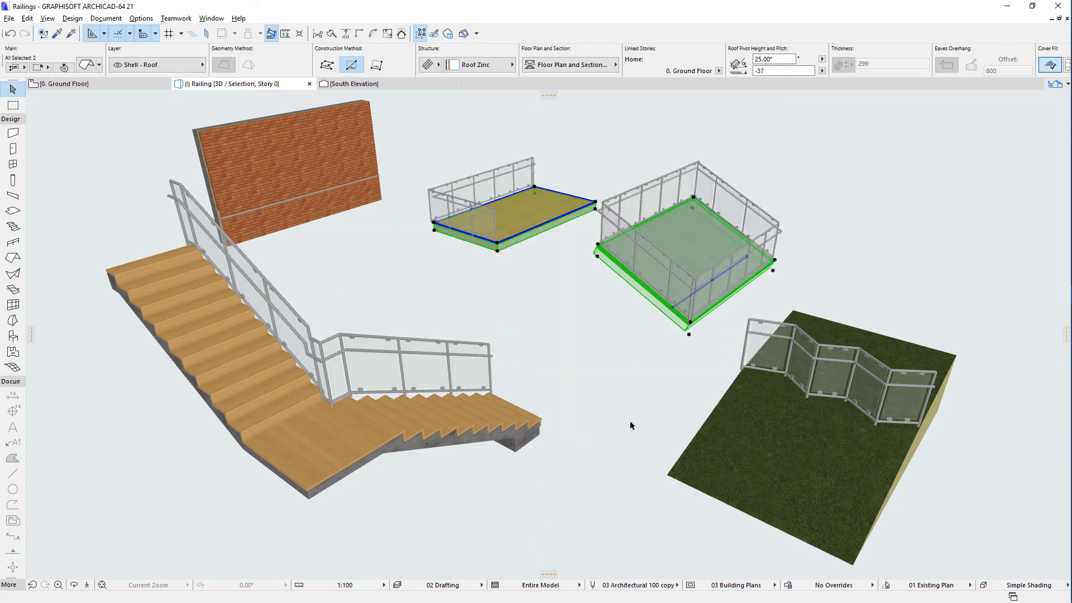
{"action": "key", "text": "Escape"}
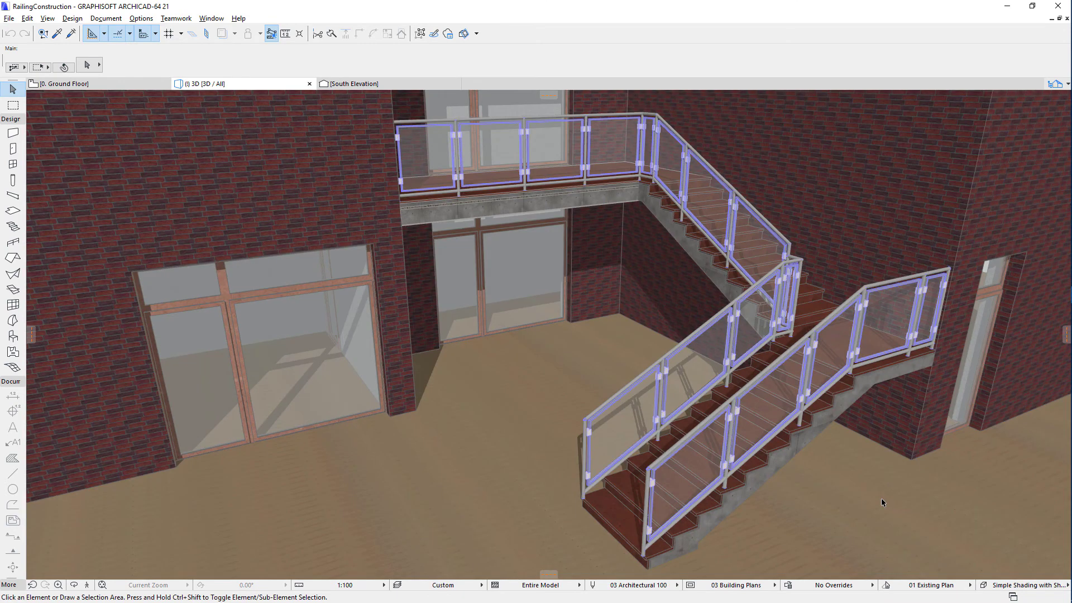
- Set Railing Detail Level to Schematic in Model View Options, then reapply the 03 Building Plans combination
{"action": "left_click", "coordinate": [585, 422]}
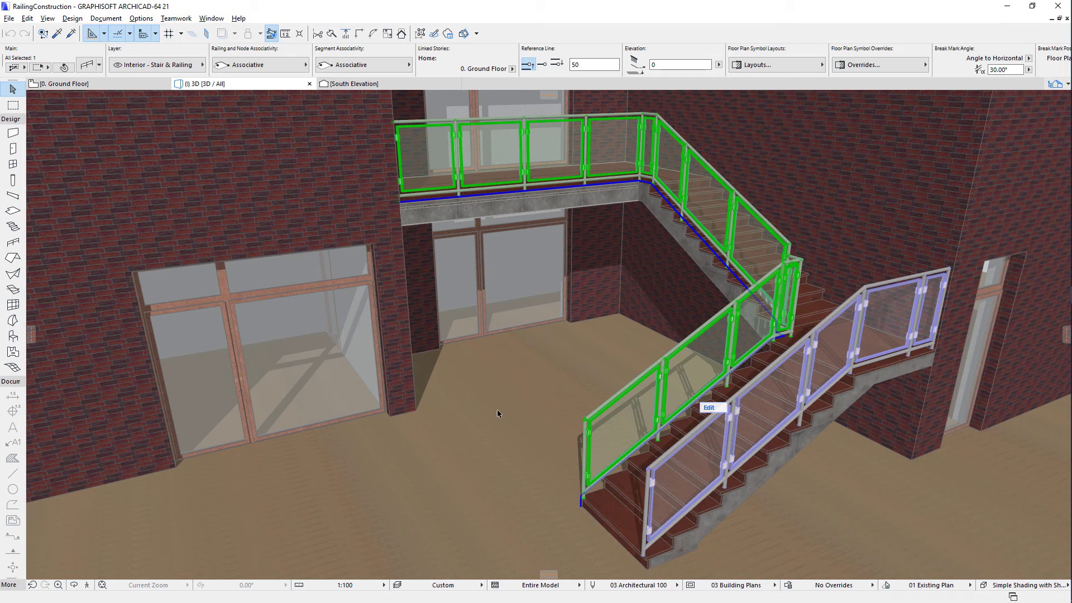
{"action": "left_click", "coordinate": [108, 18]}
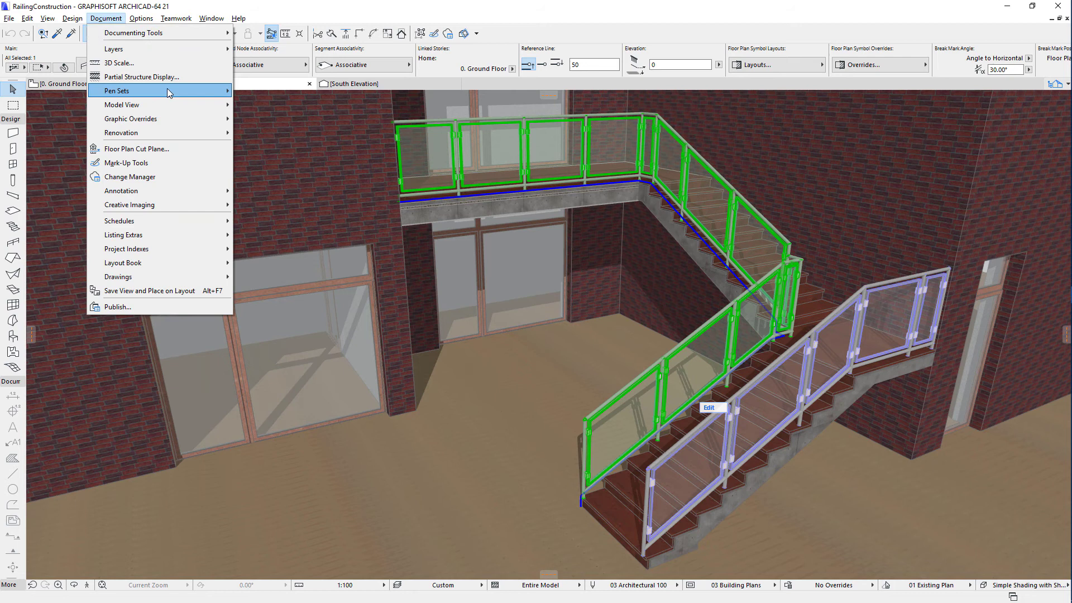
{"action": "mouse_move", "coordinate": [178, 107]}
{"action": "left_click", "coordinate": [306, 106]}
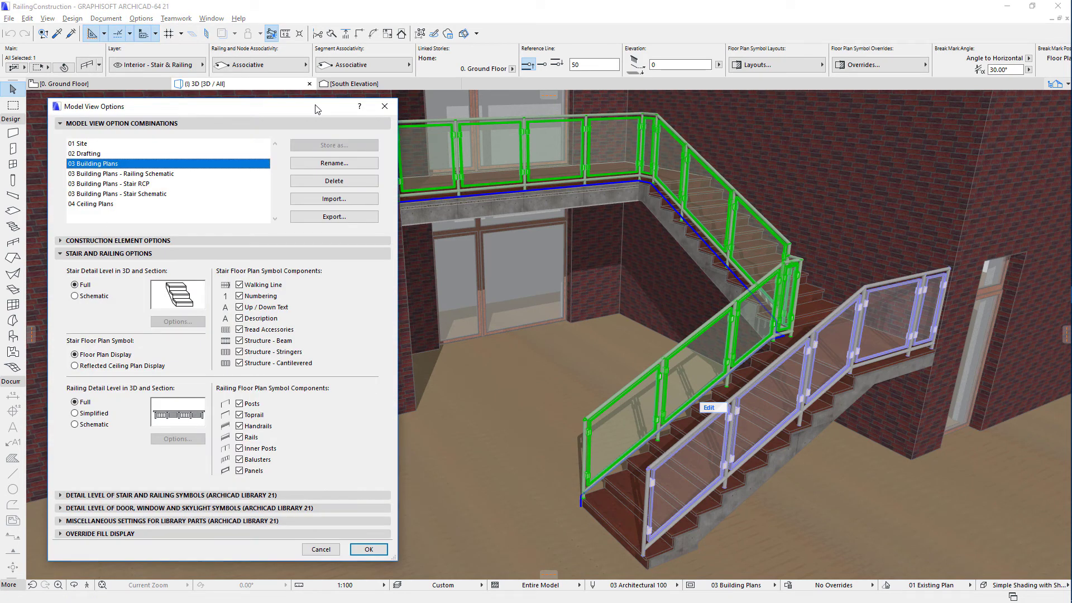
{"action": "left_click", "coordinate": [107, 426]}
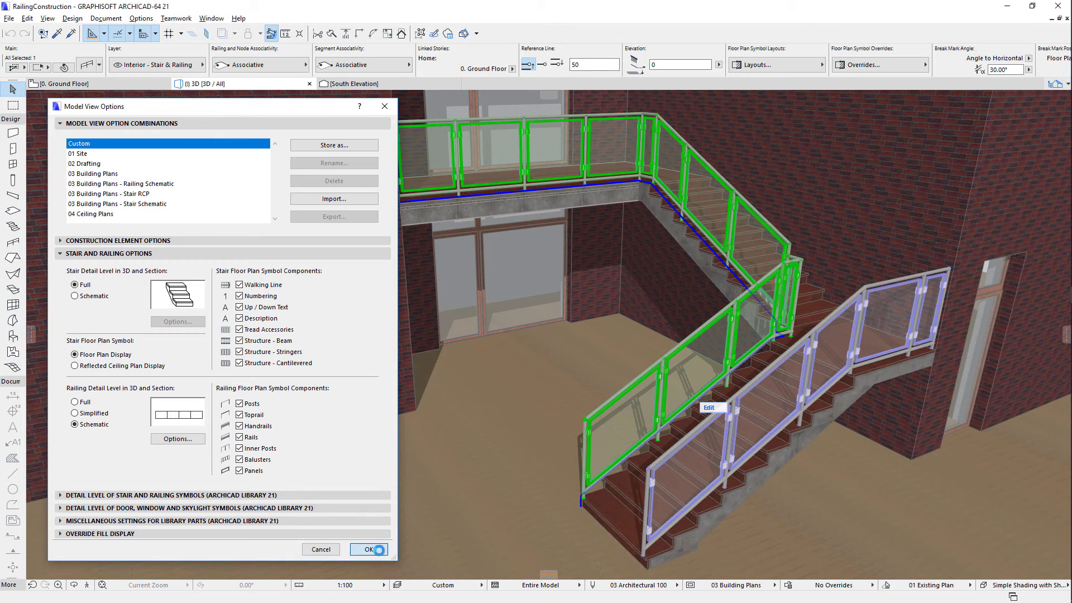
{"action": "left_click", "coordinate": [369, 549]}
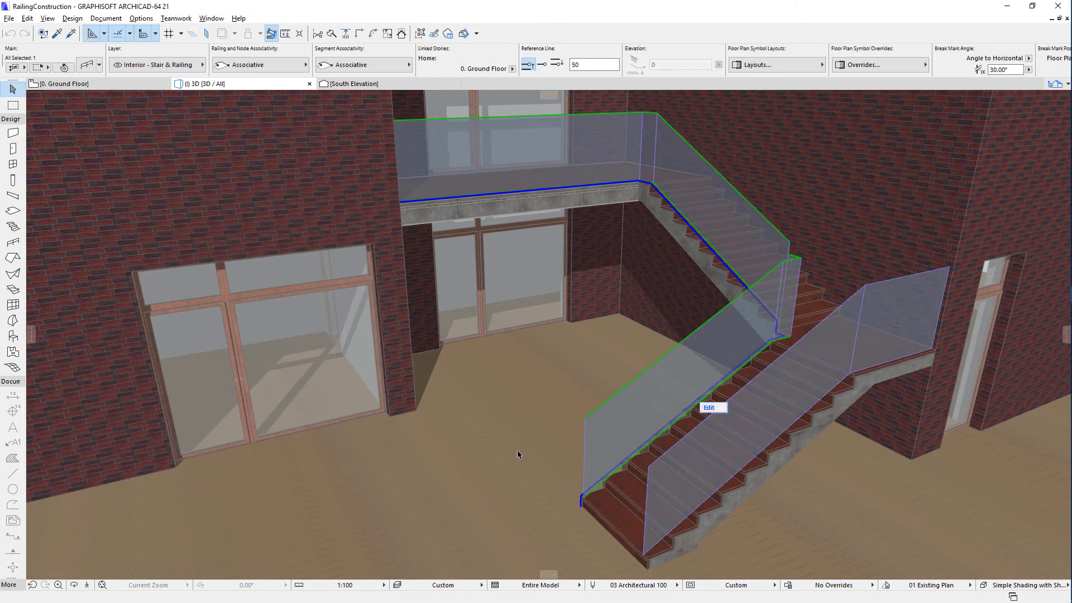
{"action": "left_click", "coordinate": [737, 584]}
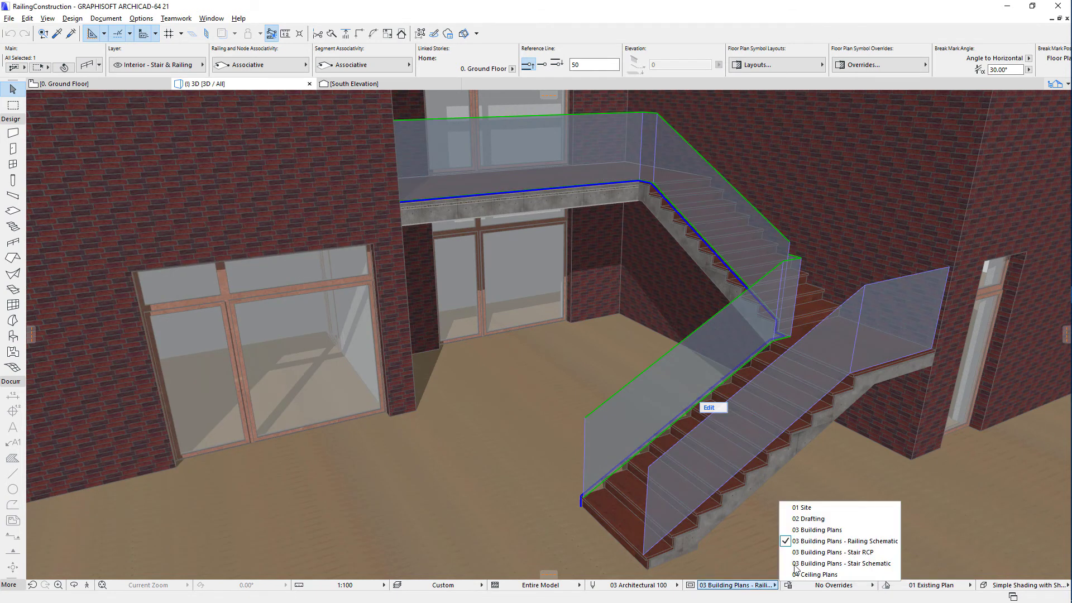
{"action": "left_click", "coordinate": [834, 537]}
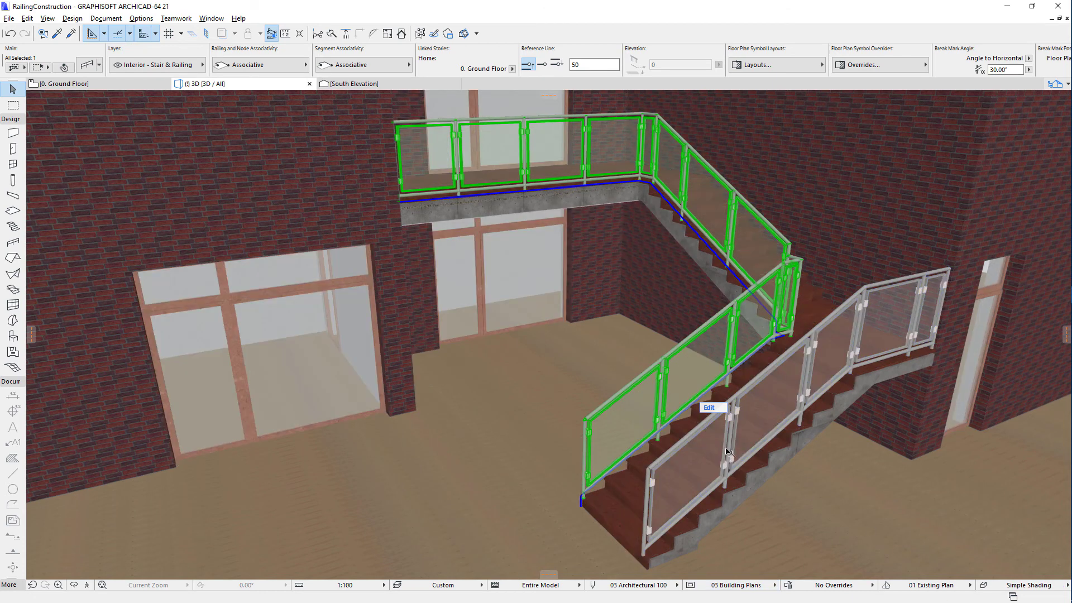
- Enter Railing Edit Mode showing only the segments, nodes and posts
{"action": "left_click", "coordinate": [711, 408]}
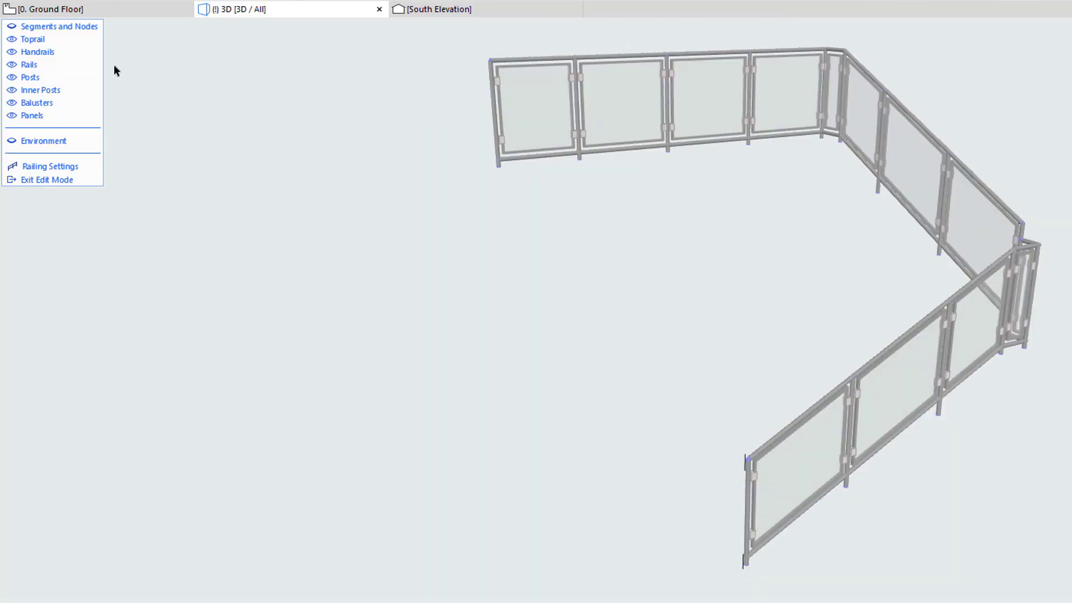
{"action": "left_click", "coordinate": [62, 26]}
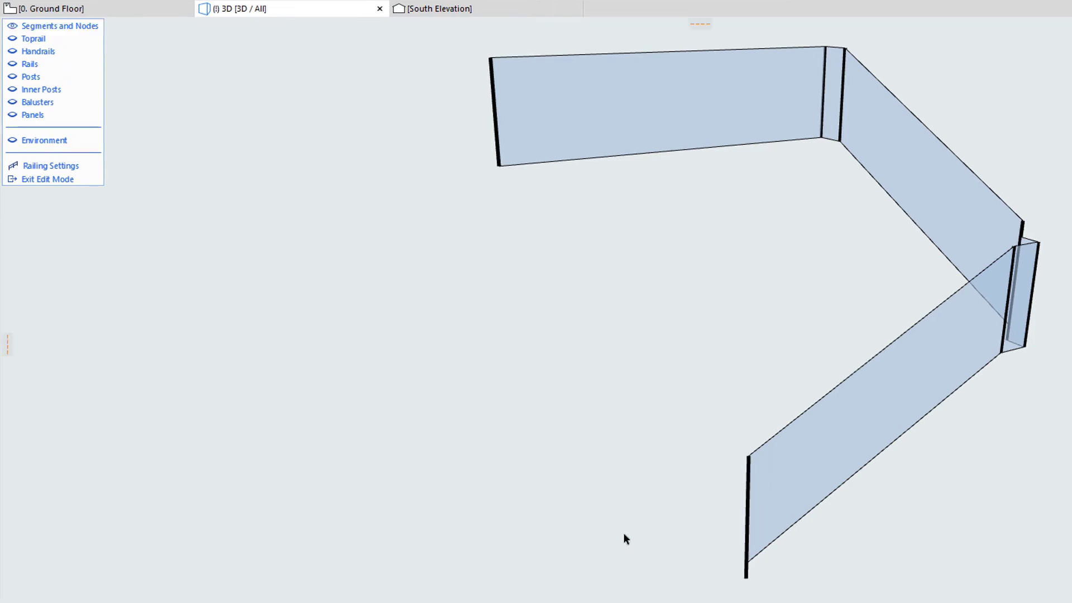
{"action": "left_click", "coordinate": [746, 577]}
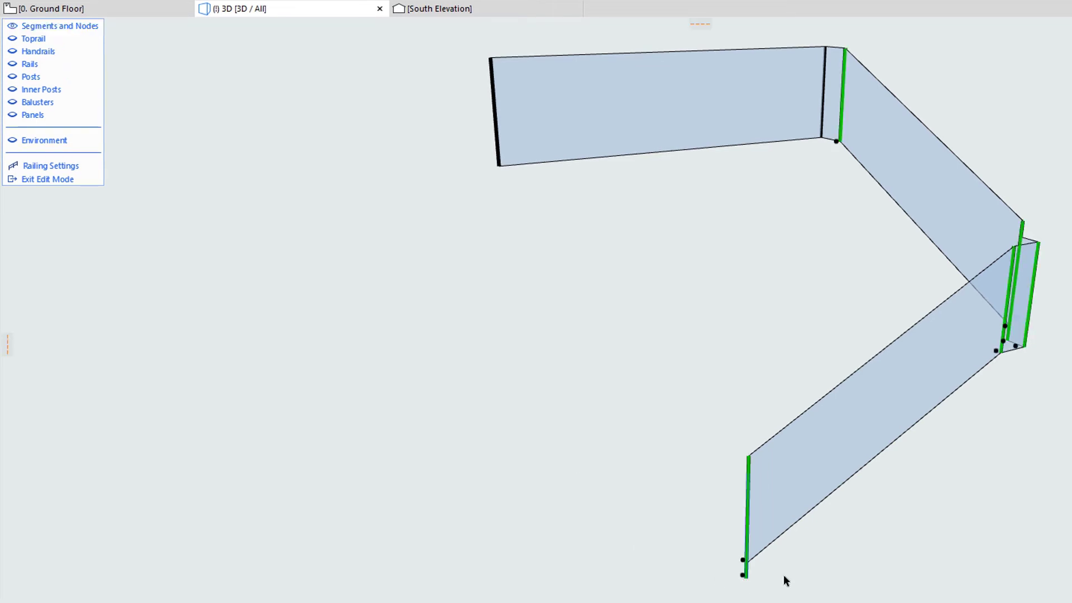
{"action": "left_click", "coordinate": [775, 440]}
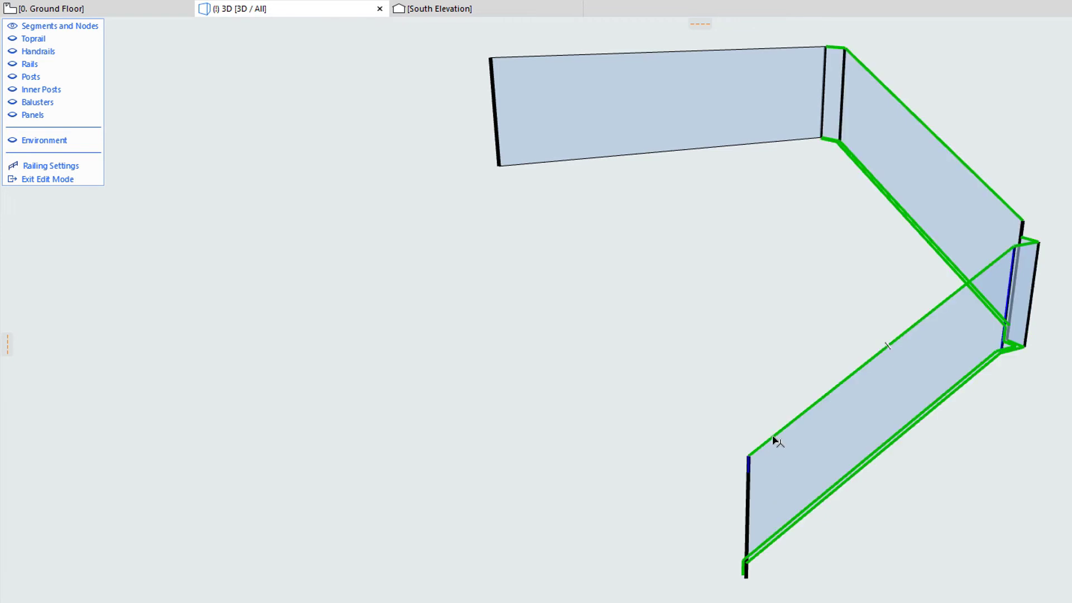
{"action": "left_click", "coordinate": [918, 534]}
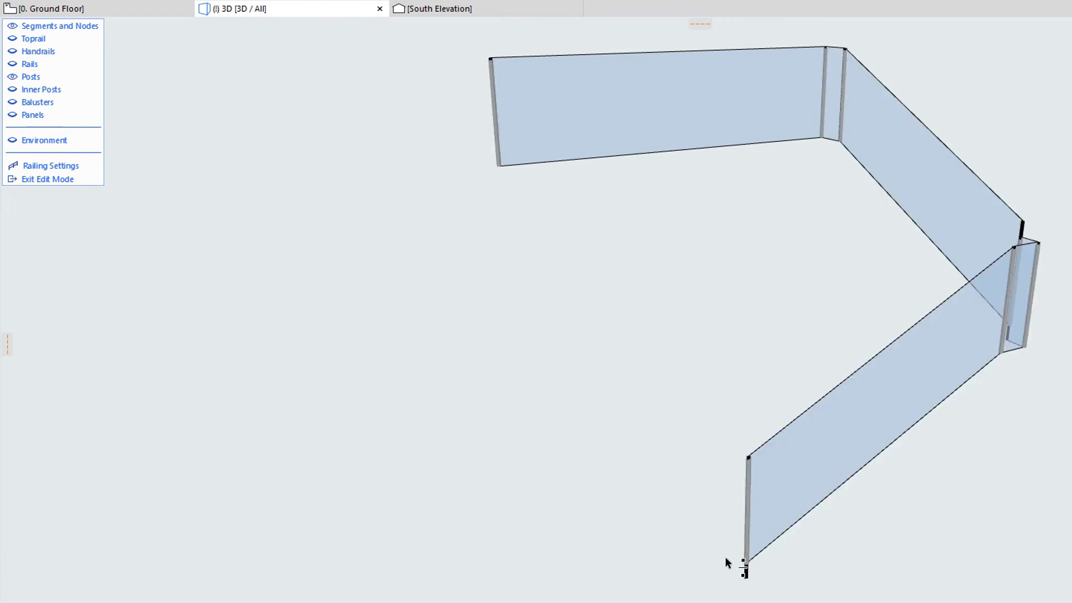
{"action": "left_click", "coordinate": [83, 165]}
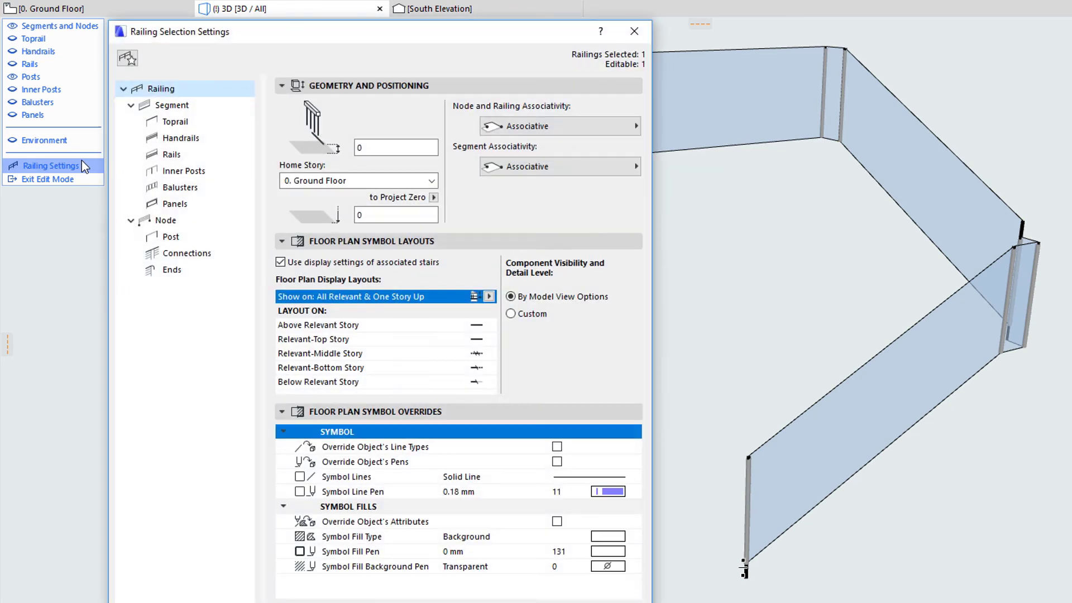
{"action": "left_click", "coordinate": [191, 239]}
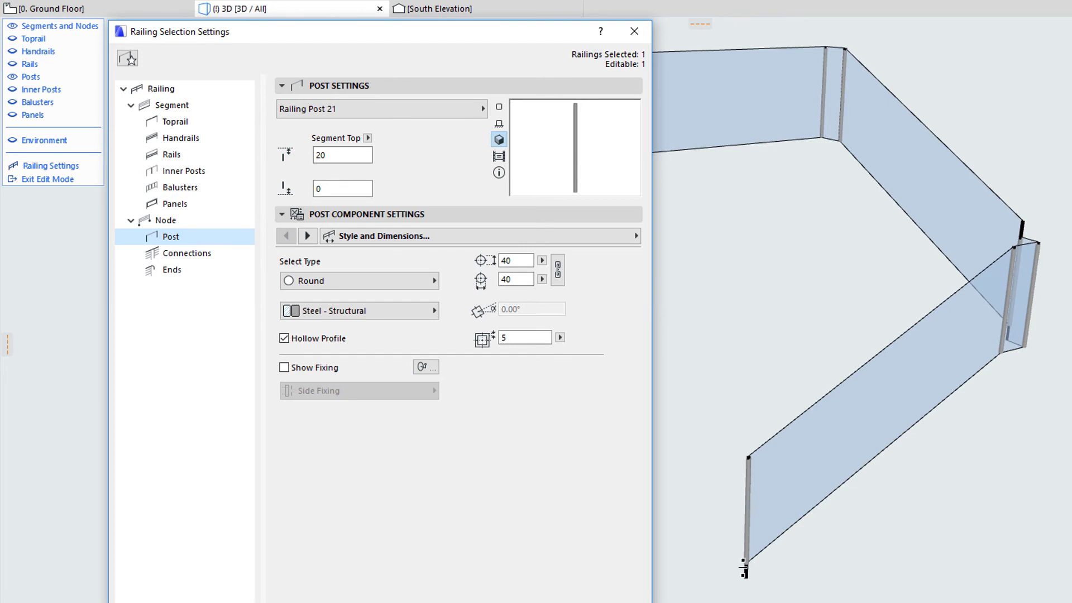
{"action": "key", "text": "Return"}
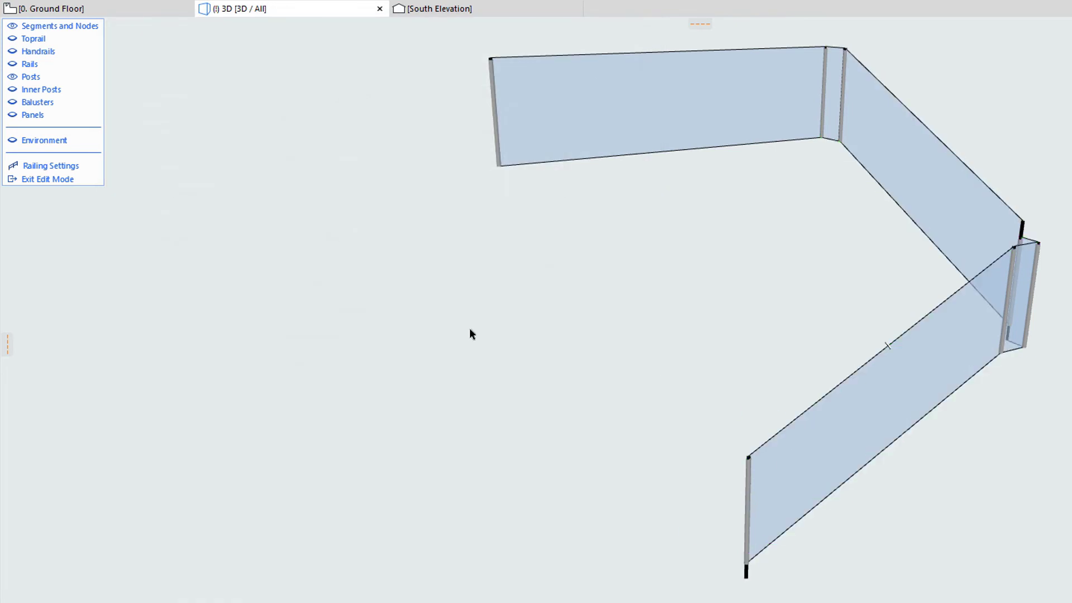
- Add an inner post in the segment pattern's second panel with a distance of 1000
{"action": "left_click", "coordinate": [96, 172]}
{"action": "left_click", "coordinate": [178, 110]}
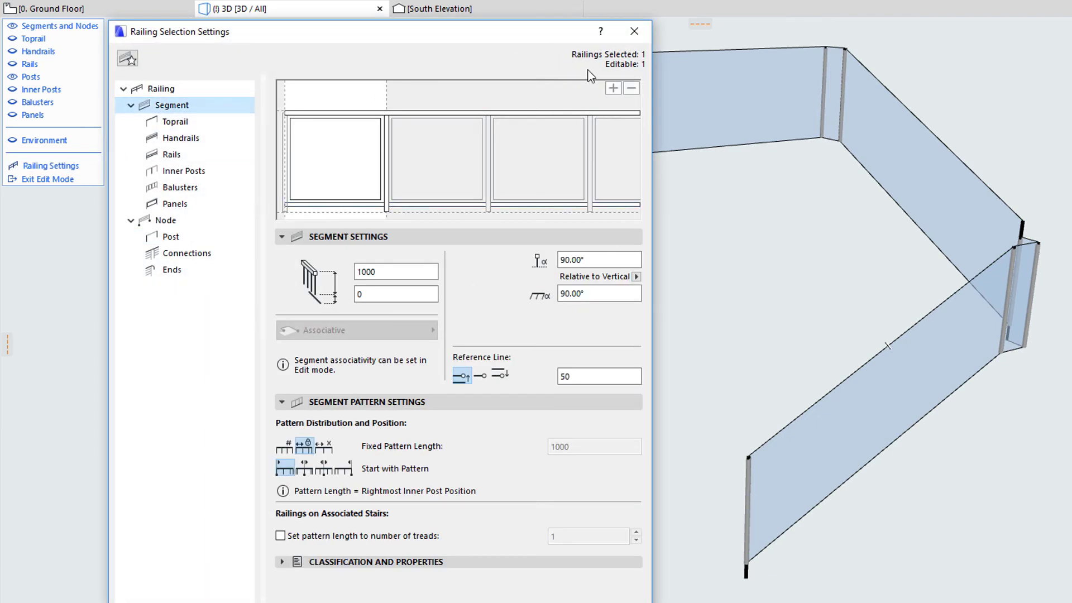
{"action": "left_click", "coordinate": [389, 142]}
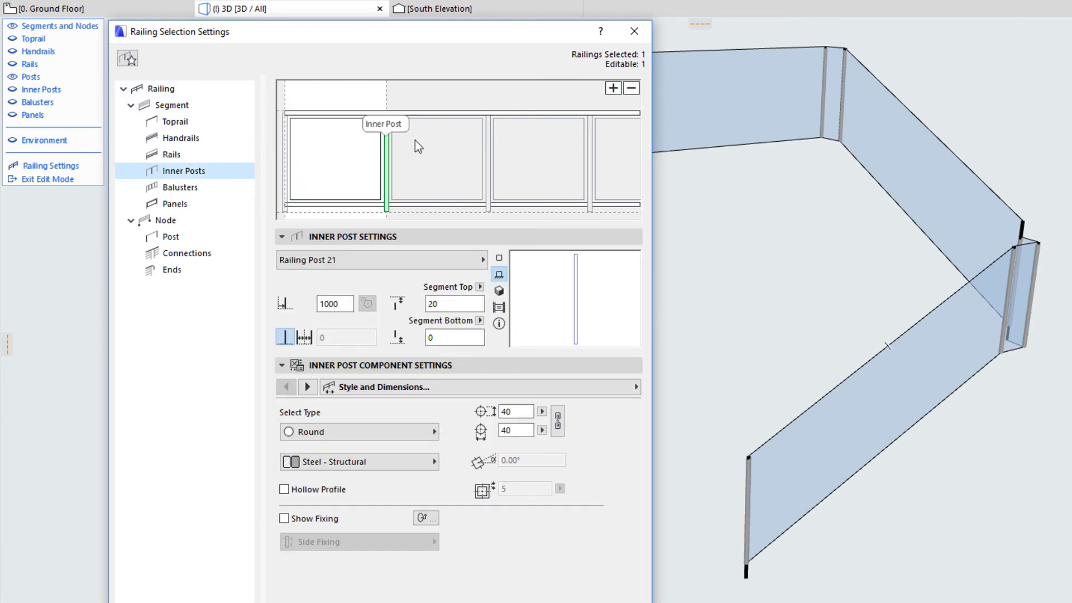
{"action": "left_click", "coordinate": [614, 88]}
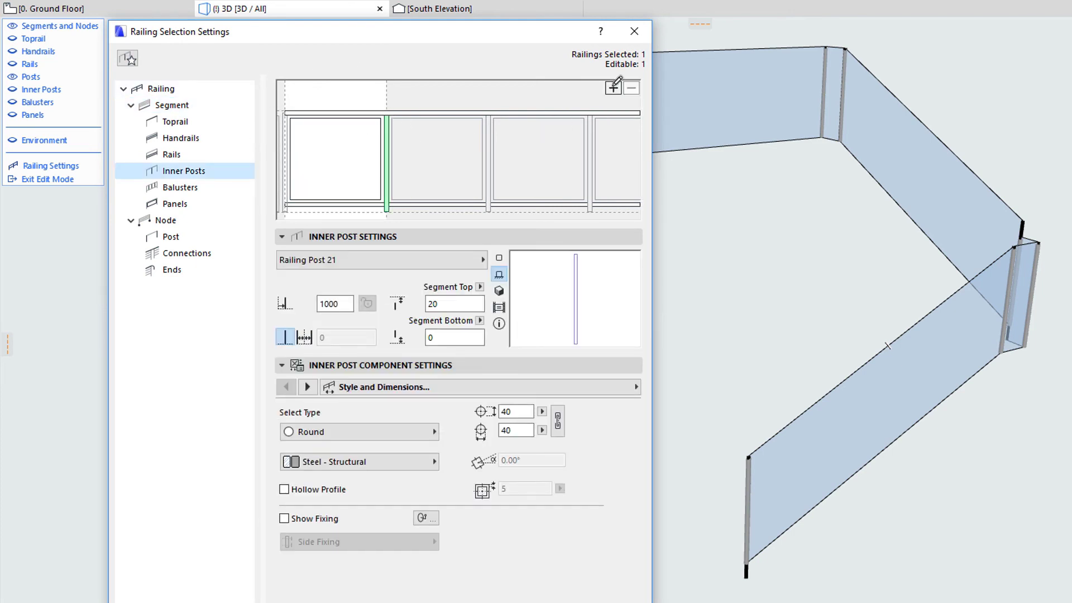
{"action": "left_click", "coordinate": [440, 158]}
{"action": "double_click", "coordinate": [344, 303]}
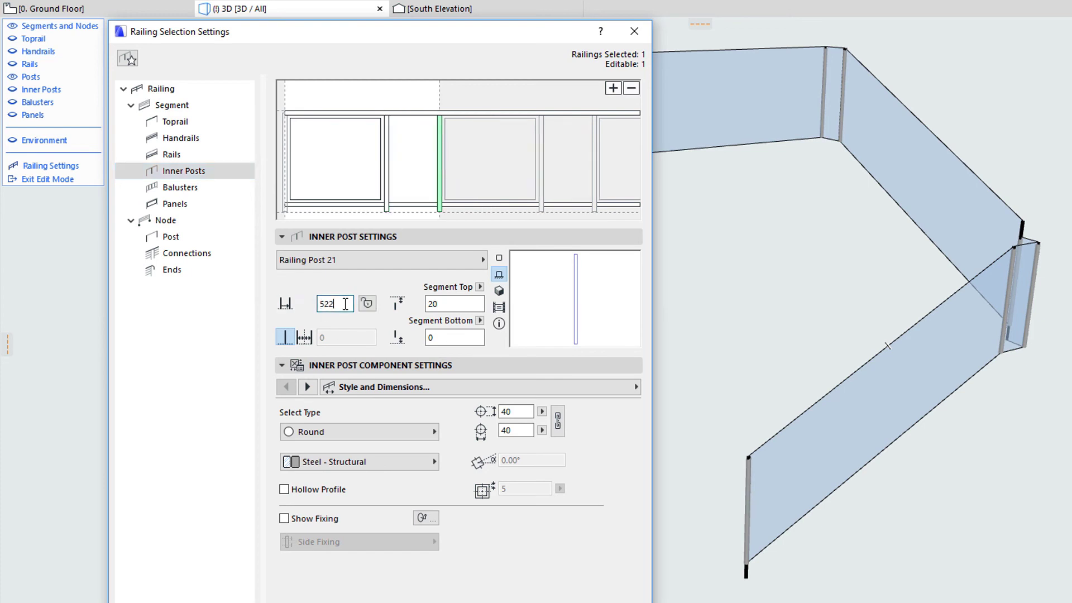
{"action": "type", "text": "1000"}
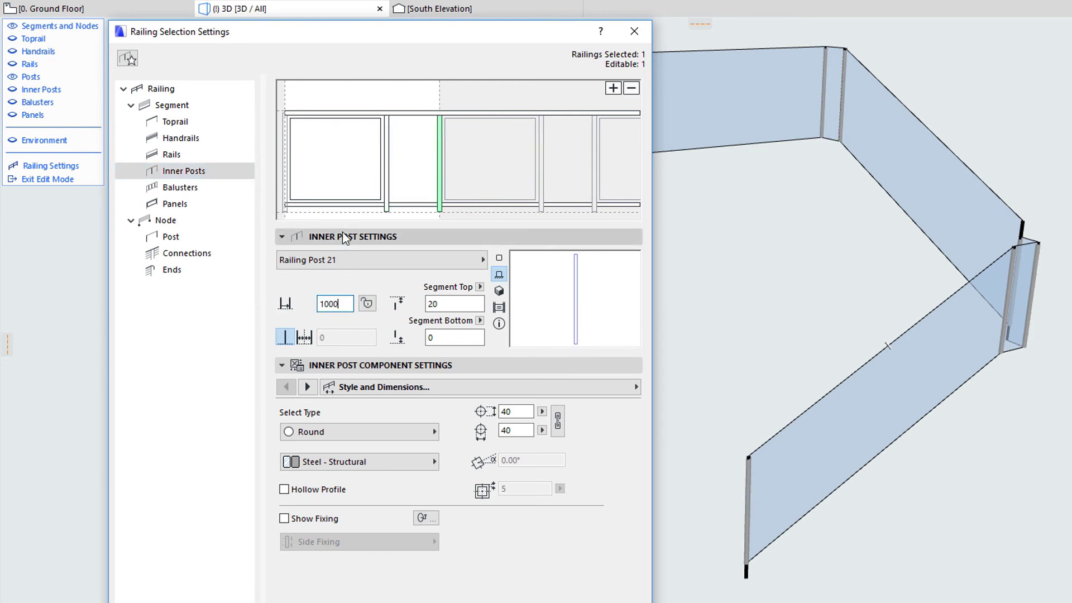
- Fill the middle panel with balusters, then review inner post, rail, baluster and glass panel settings
{"action": "left_click", "coordinate": [193, 190]}
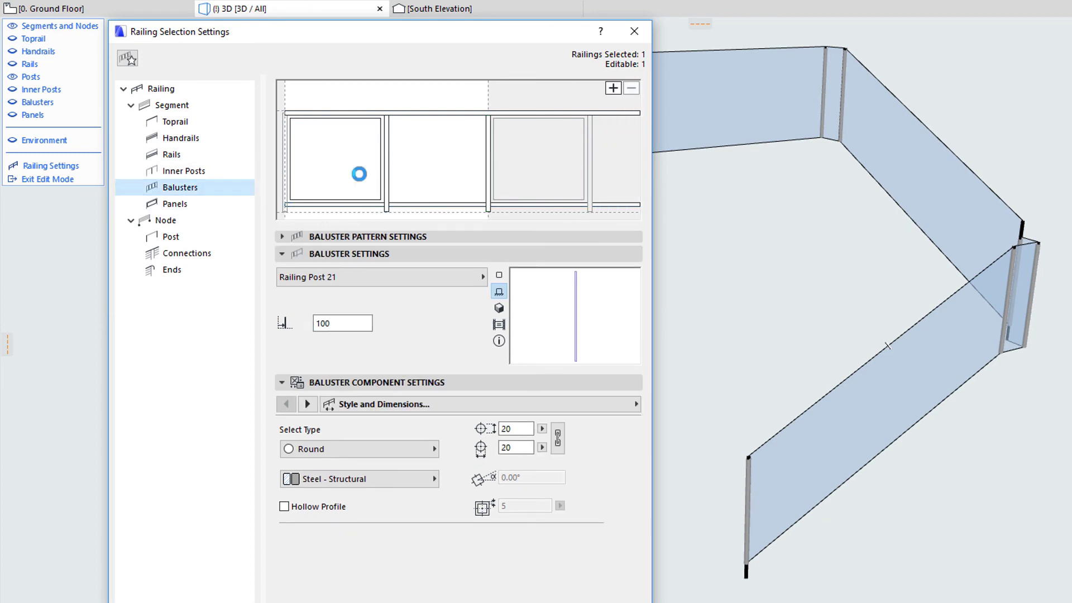
{"action": "left_click", "coordinate": [441, 150]}
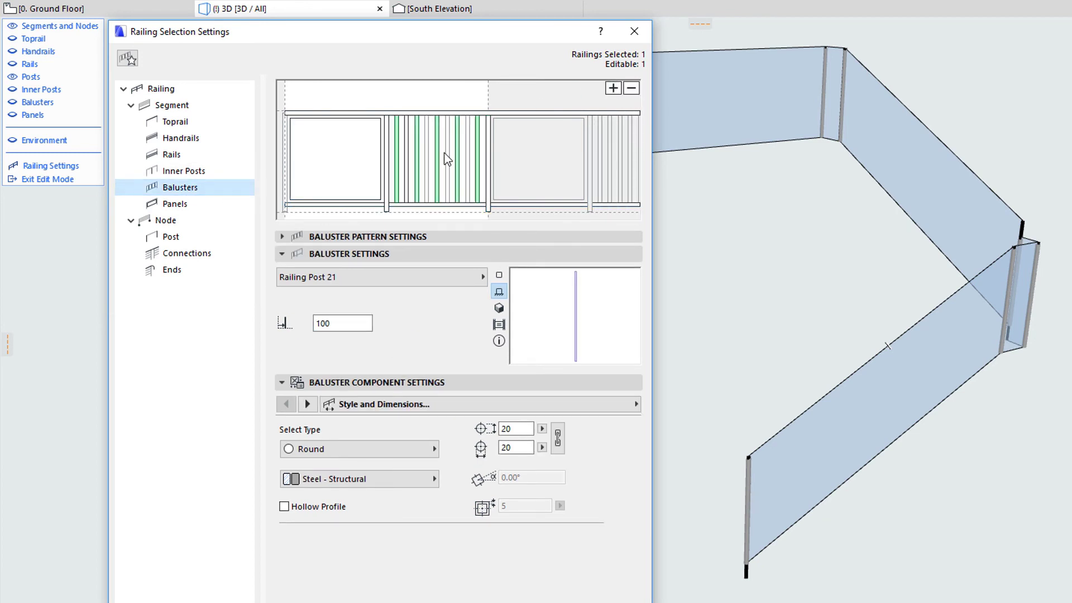
{"action": "left_click", "coordinate": [377, 173]}
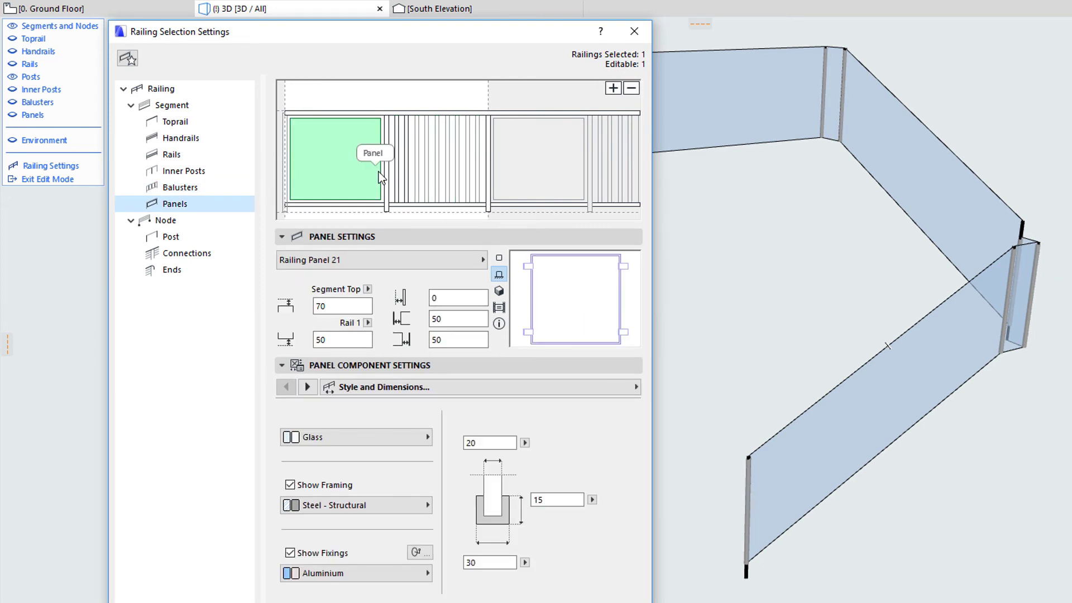
{"action": "left_click", "coordinate": [233, 172]}
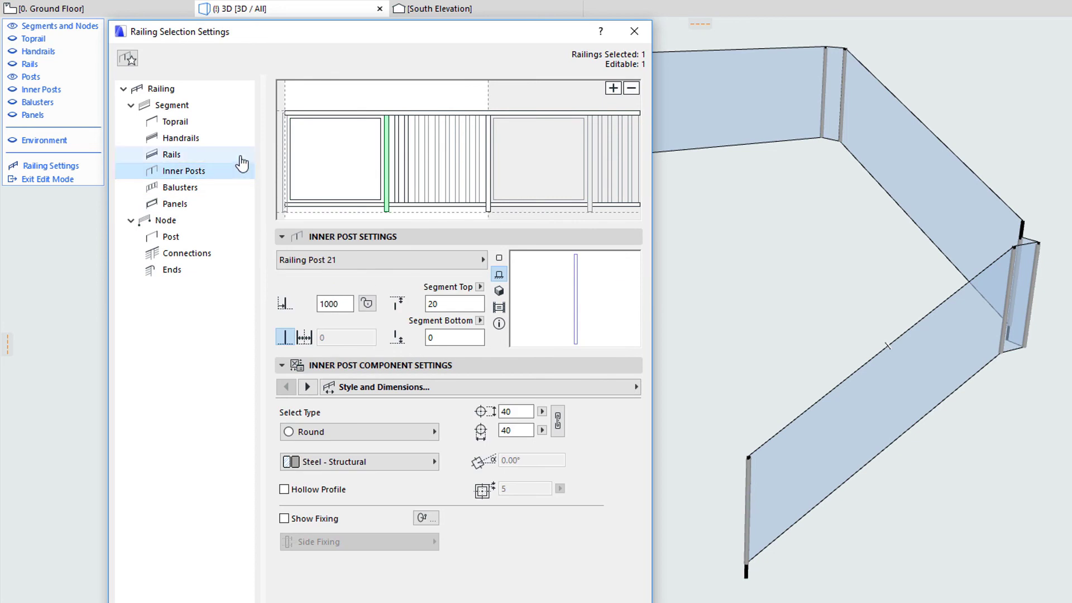
{"action": "left_click", "coordinate": [242, 159]}
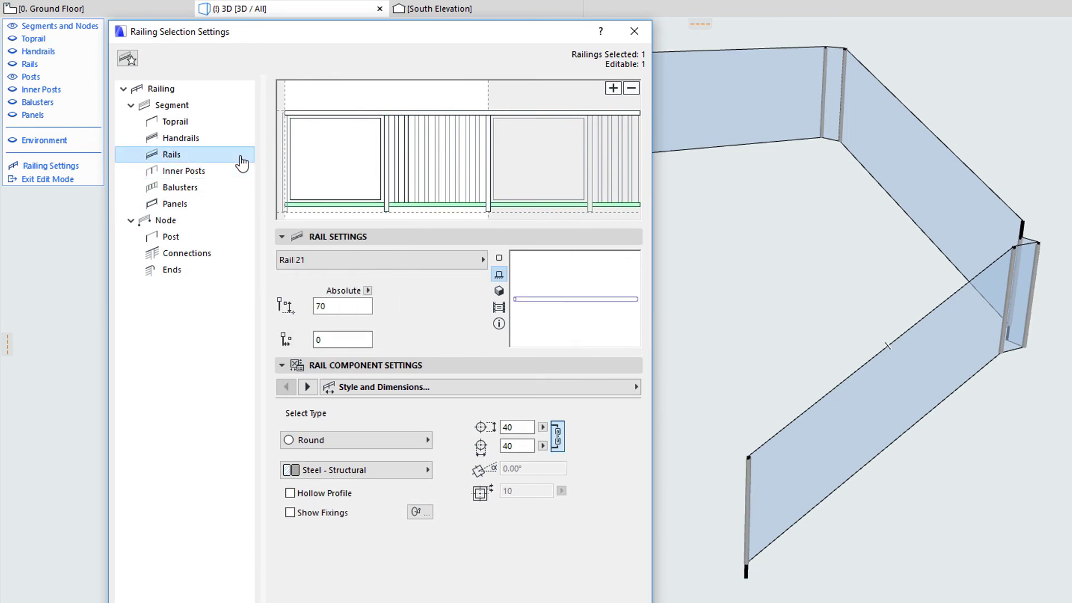
{"action": "left_click", "coordinate": [233, 190]}
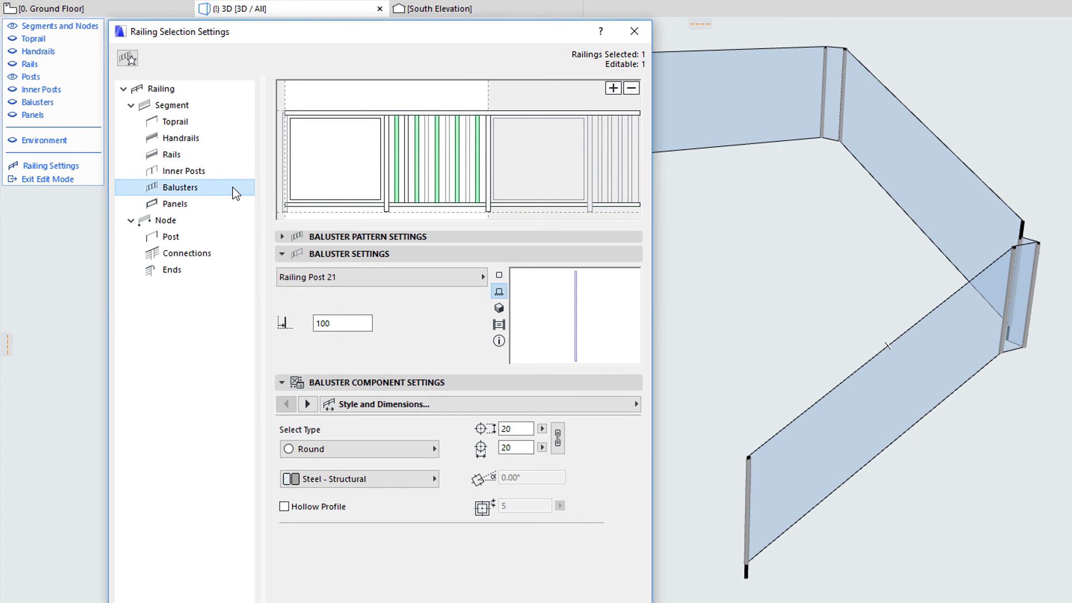
{"action": "left_click", "coordinate": [234, 205]}
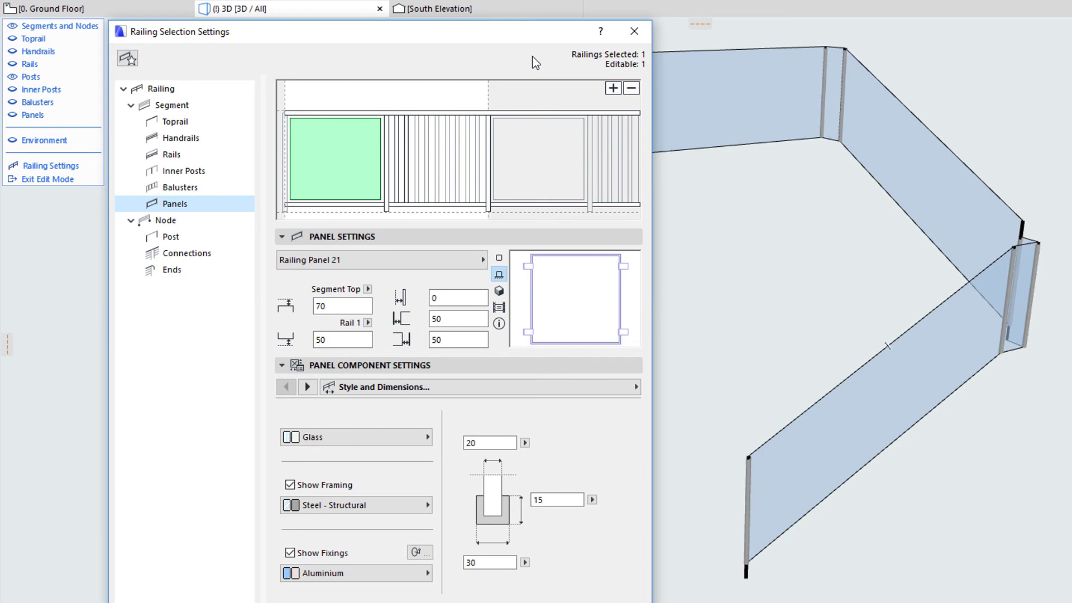
- Add a first handrail to the segment at a height of 900
{"action": "left_click", "coordinate": [206, 124]}
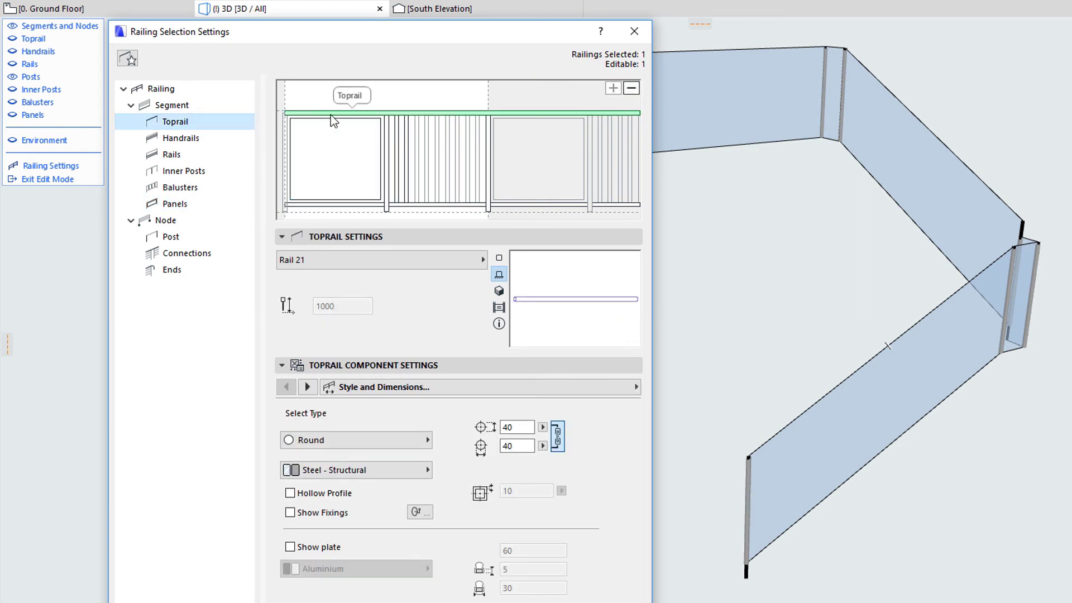
{"action": "left_click", "coordinate": [234, 140]}
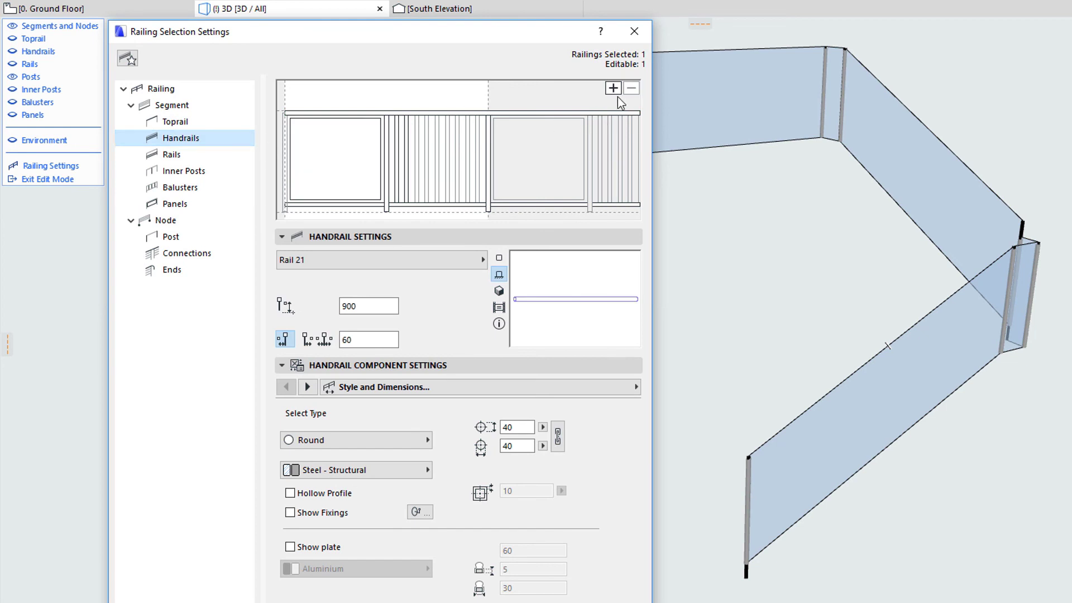
{"action": "left_click", "coordinate": [613, 88]}
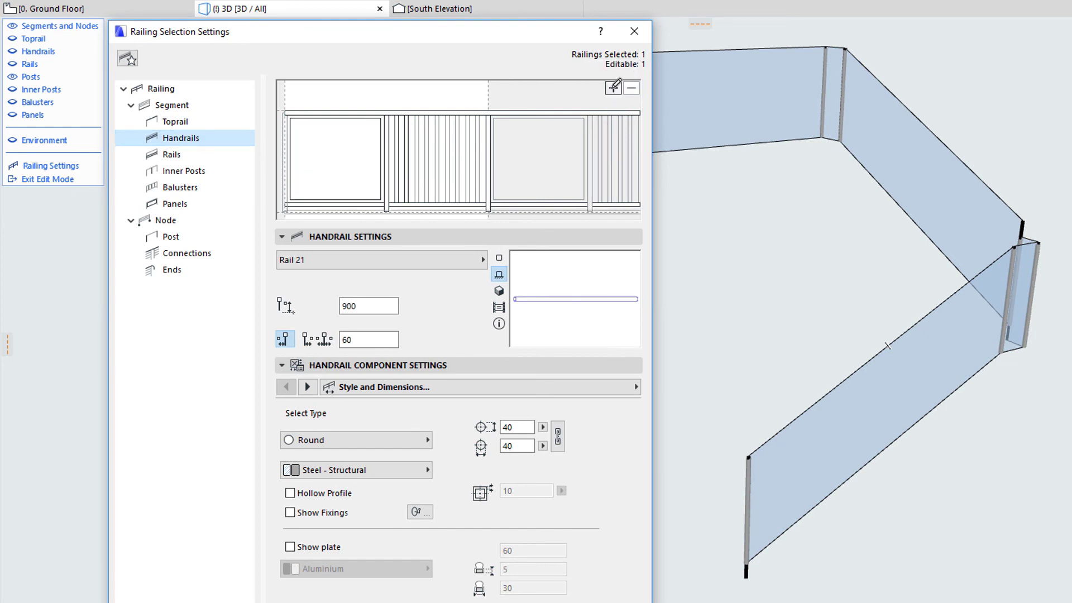
{"action": "left_click", "coordinate": [348, 140]}
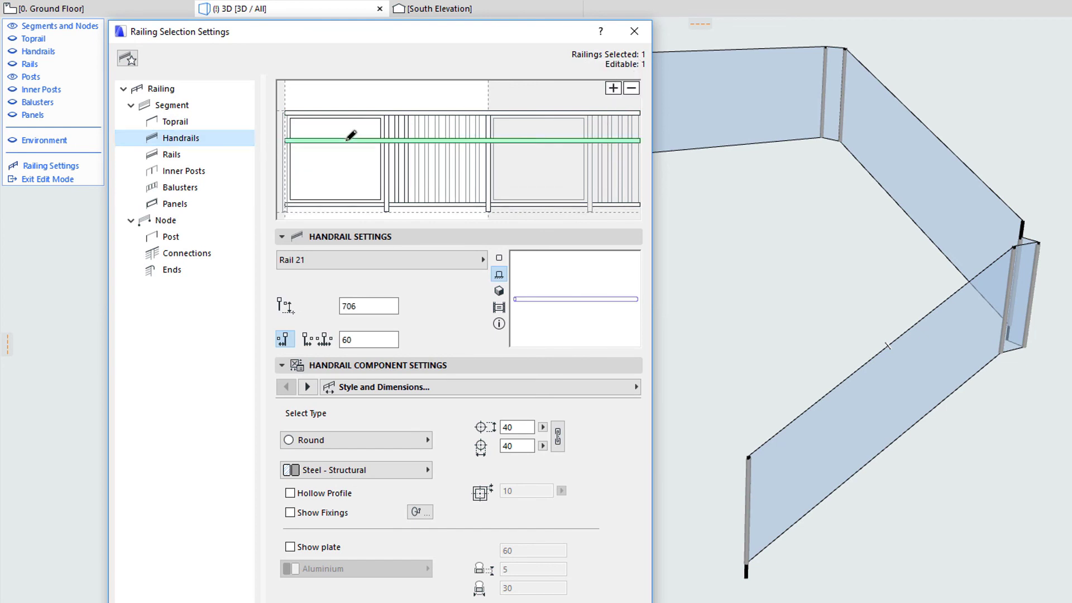
{"action": "double_click", "coordinate": [371, 305]}
{"action": "type", "text": "900"}
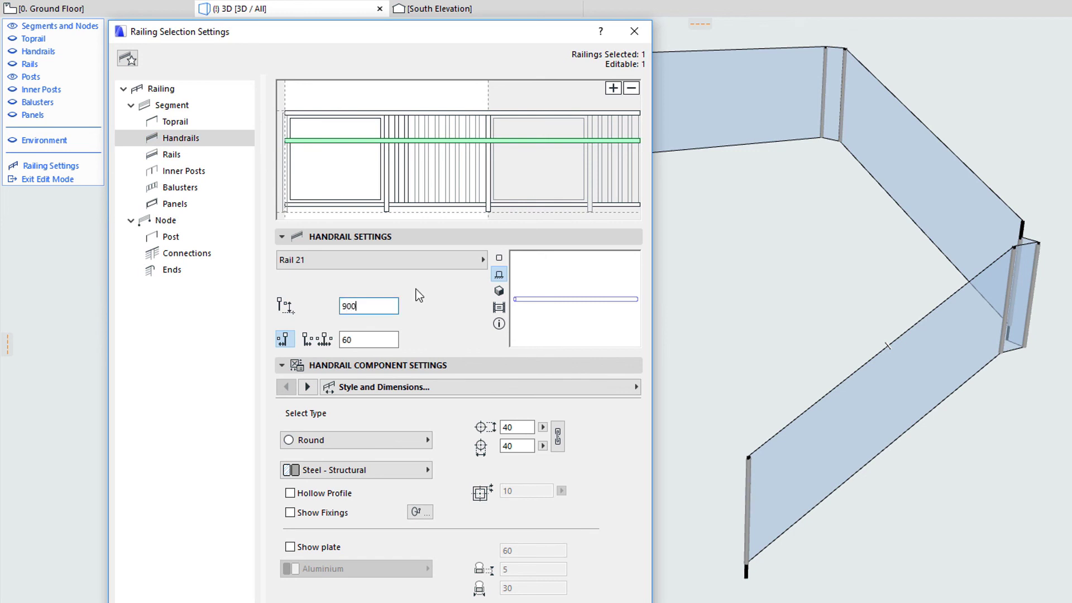
- Add a second handrail at the middle rail with a height of 800
{"action": "left_click", "coordinate": [613, 87]}
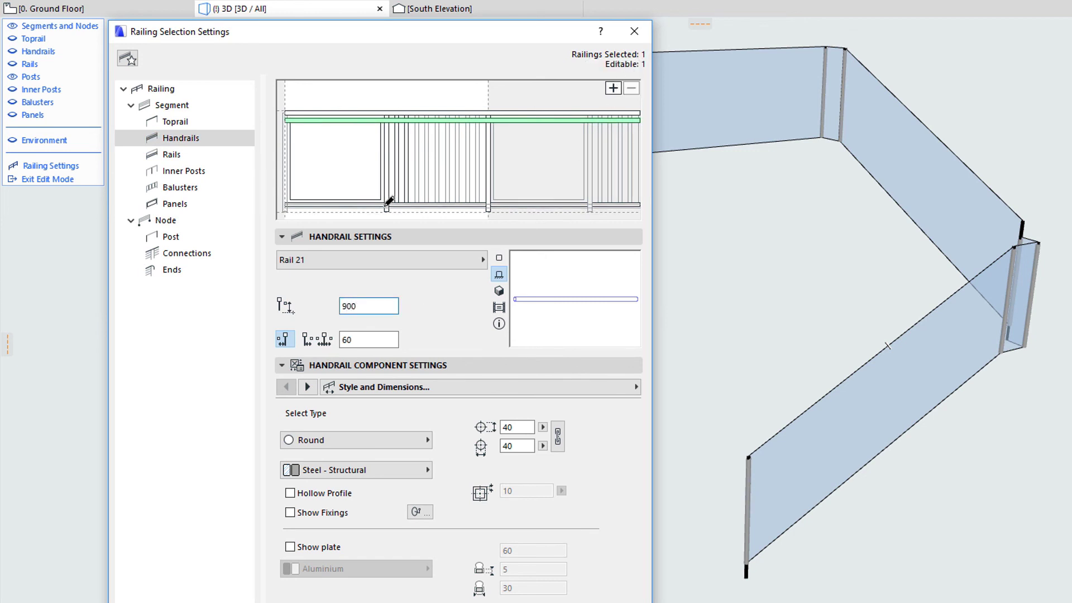
{"action": "left_click", "coordinate": [355, 141]}
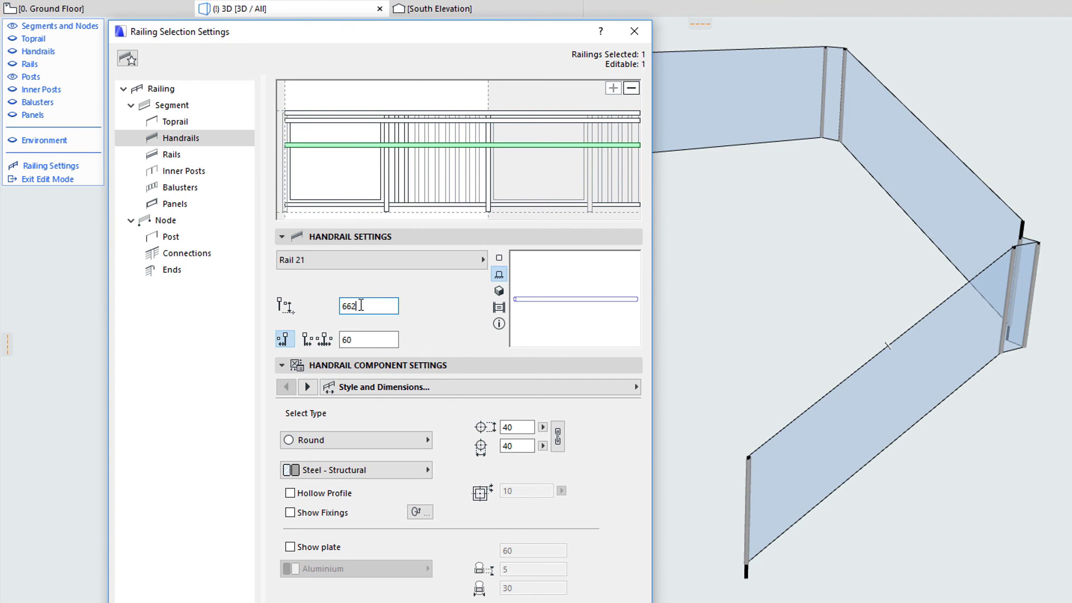
{"action": "double_click", "coordinate": [362, 304]}
{"action": "type", "text": "800"}
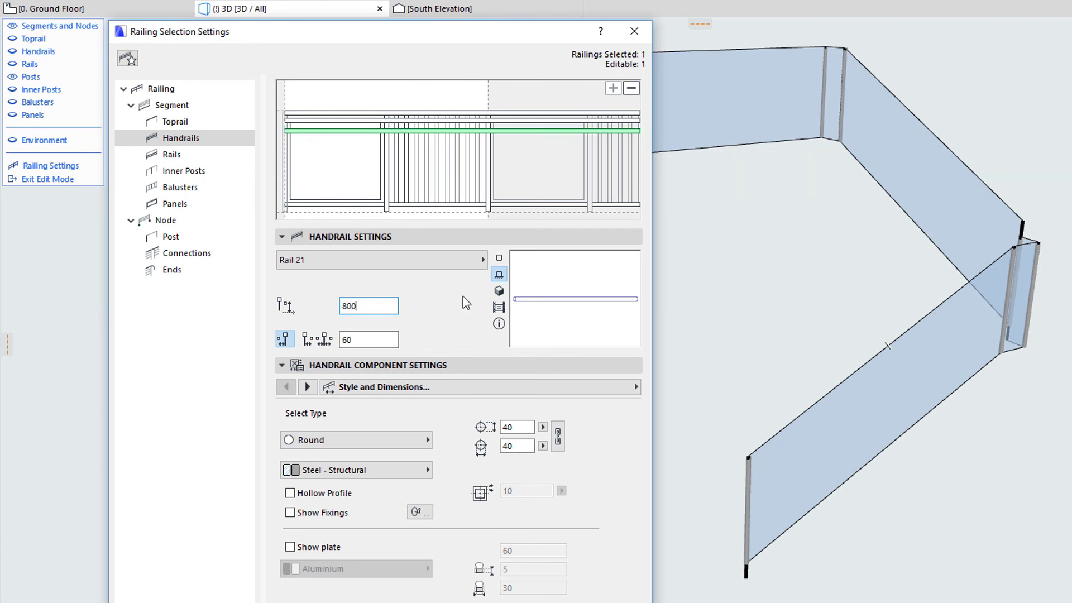
- Close the settings and make the toprail, handrails, rails, inner posts, balusters and panels visible
{"action": "key", "text": "Return"}
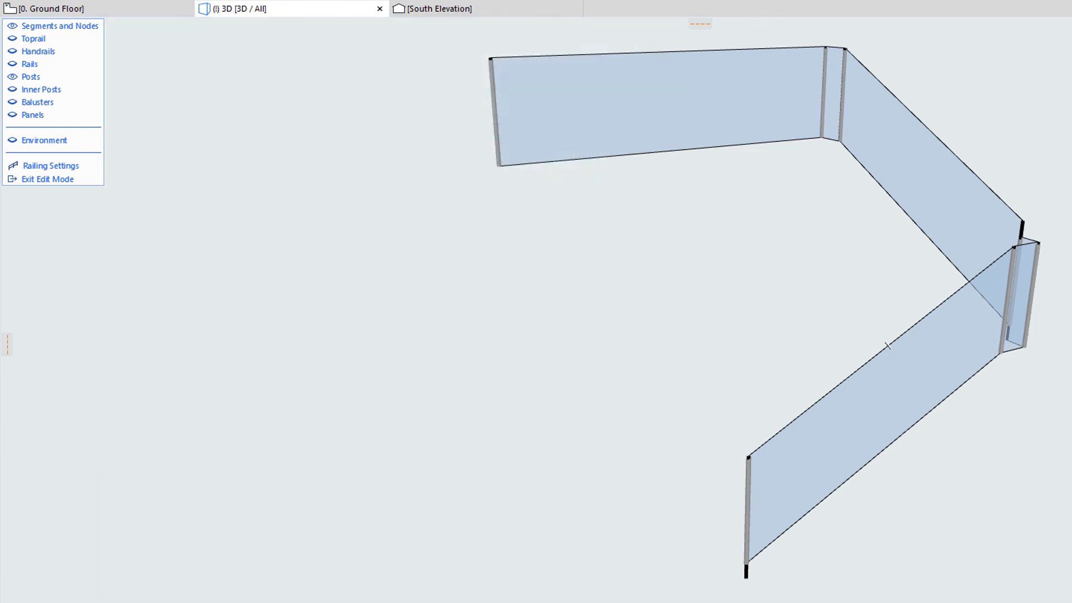
{"action": "left_click", "coordinate": [11, 40]}
{"action": "left_click", "coordinate": [12, 51]}
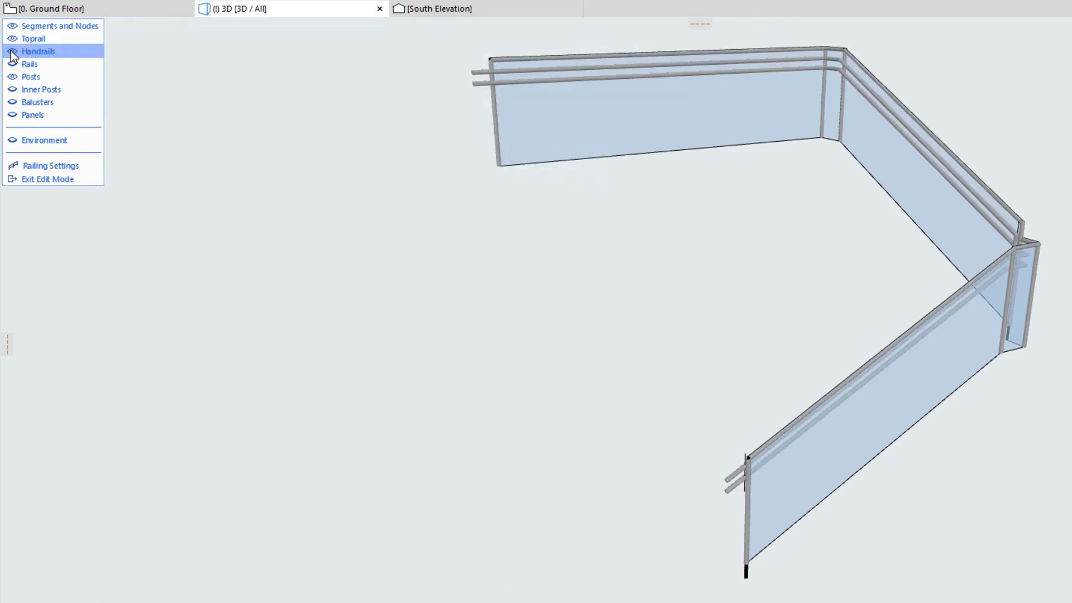
{"action": "left_click", "coordinate": [13, 64]}
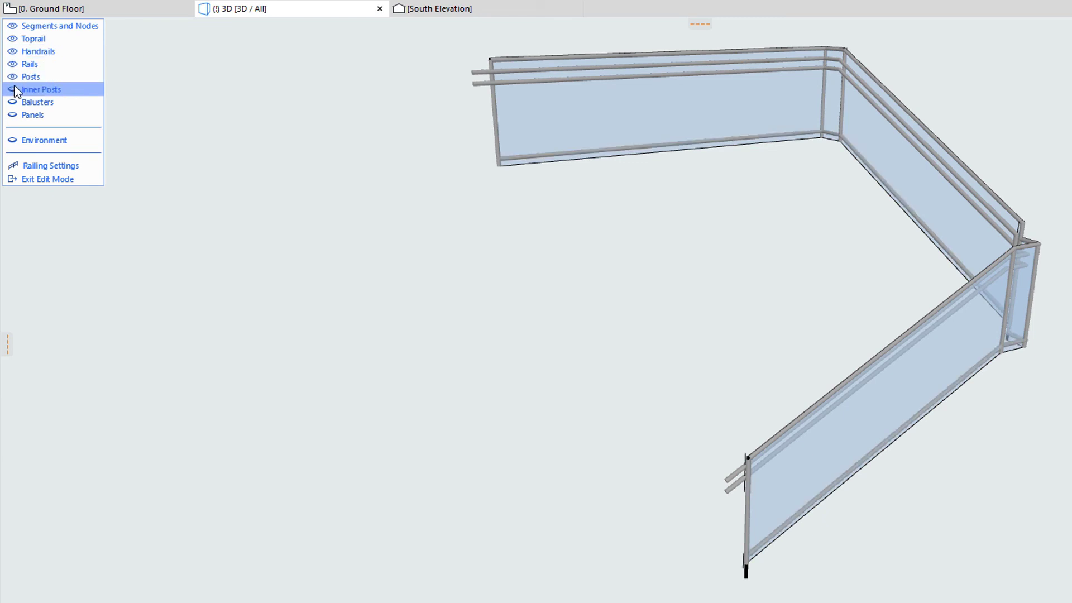
{"action": "left_click", "coordinate": [11, 89]}
{"action": "left_click", "coordinate": [13, 103]}
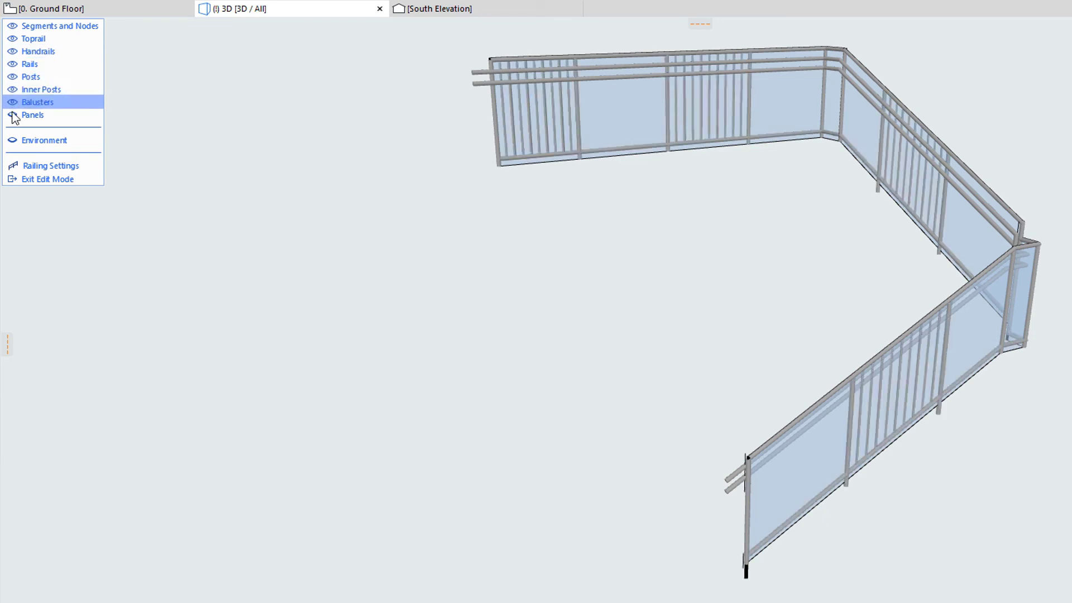
{"action": "left_click", "coordinate": [13, 116]}
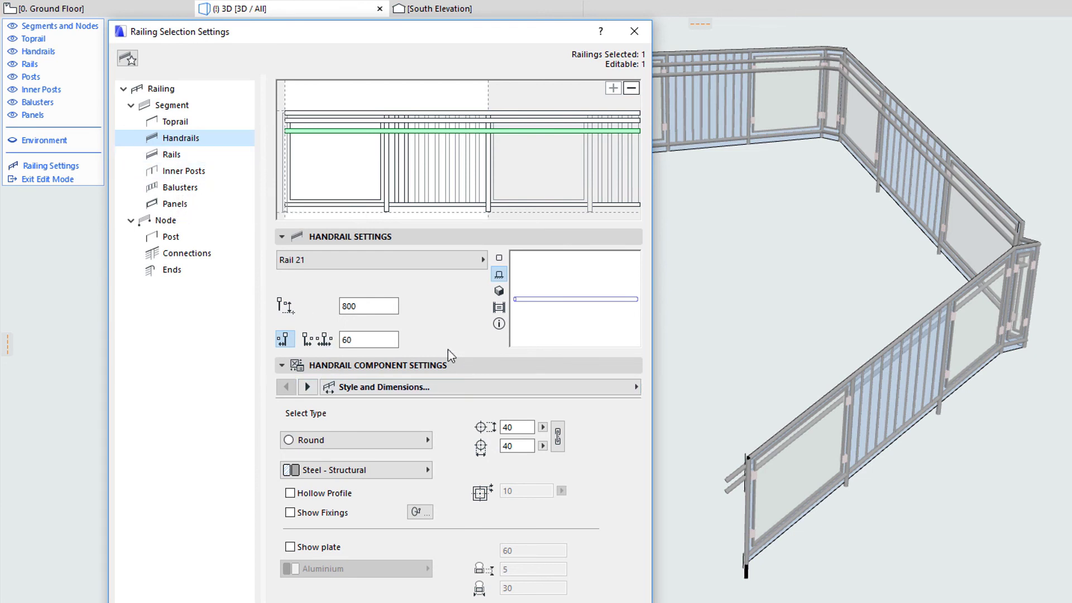
- Page through the handrail's 2D and 3D representation, Fixing Settings and Fixing Distribution pages
{"action": "left_click", "coordinate": [307, 386]}
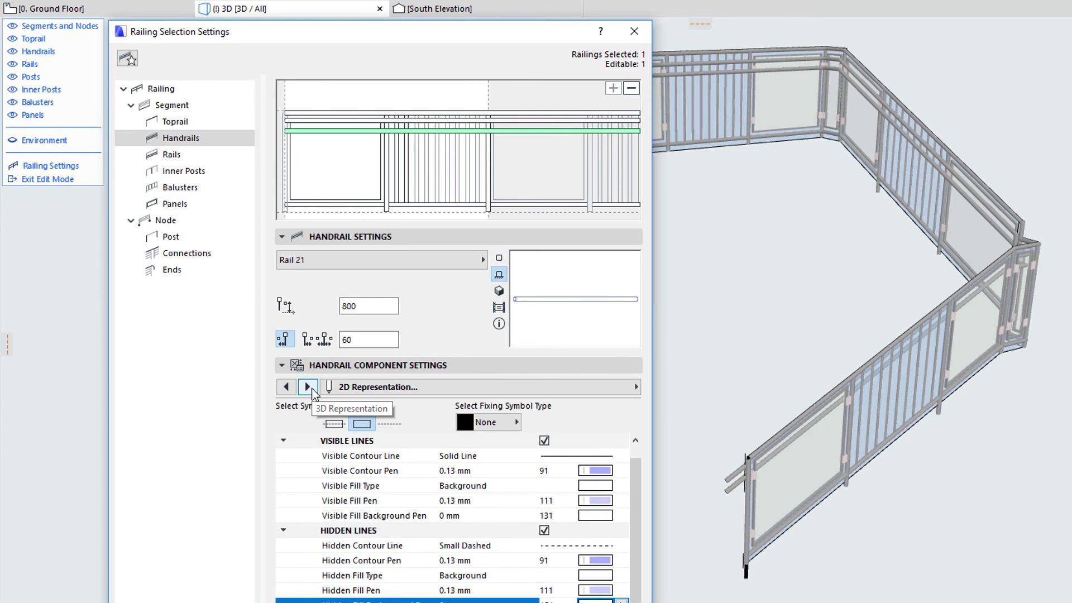
{"action": "left_click", "coordinate": [308, 386]}
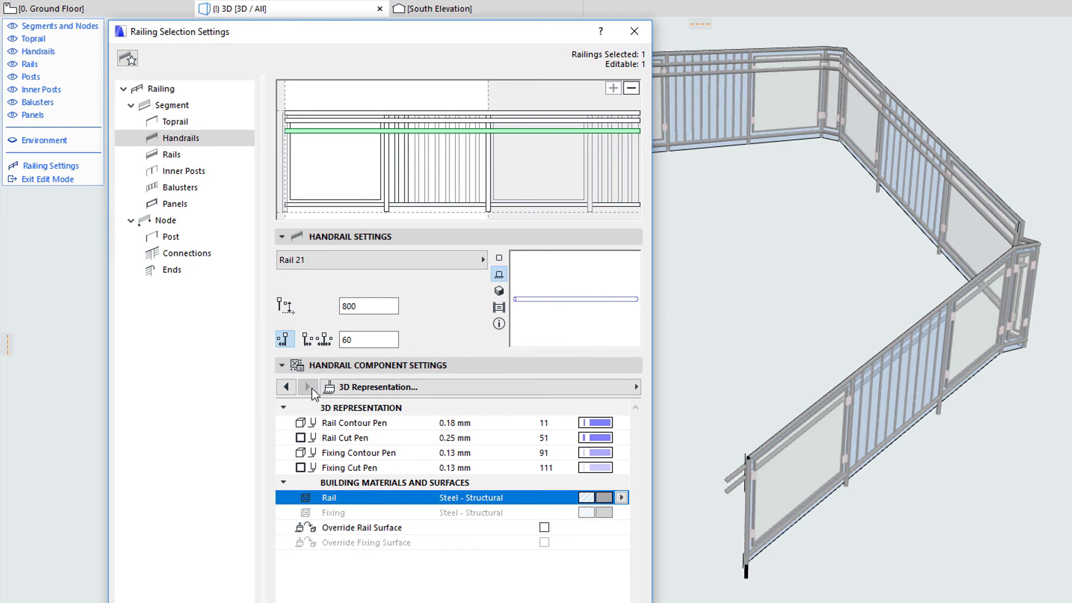
{"action": "left_click", "coordinate": [339, 386]}
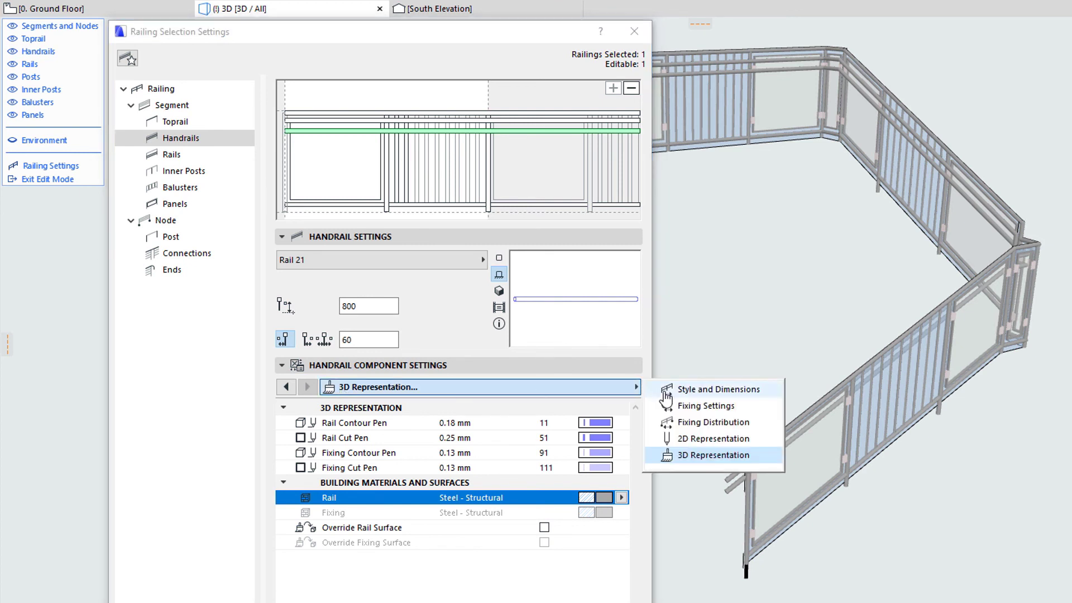
{"action": "left_click", "coordinate": [690, 412]}
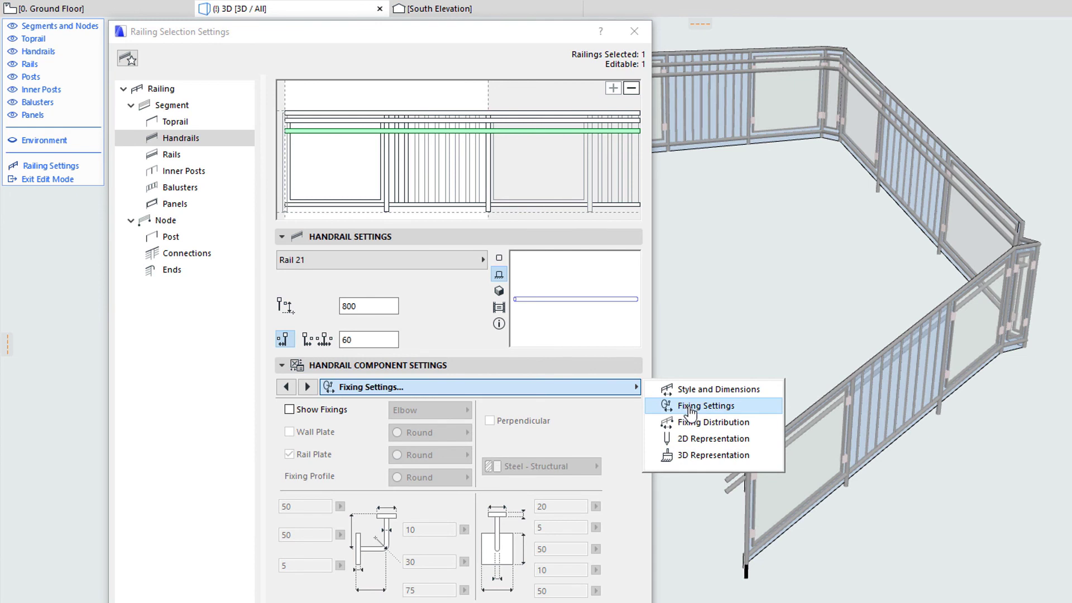
{"action": "left_click", "coordinate": [712, 424]}
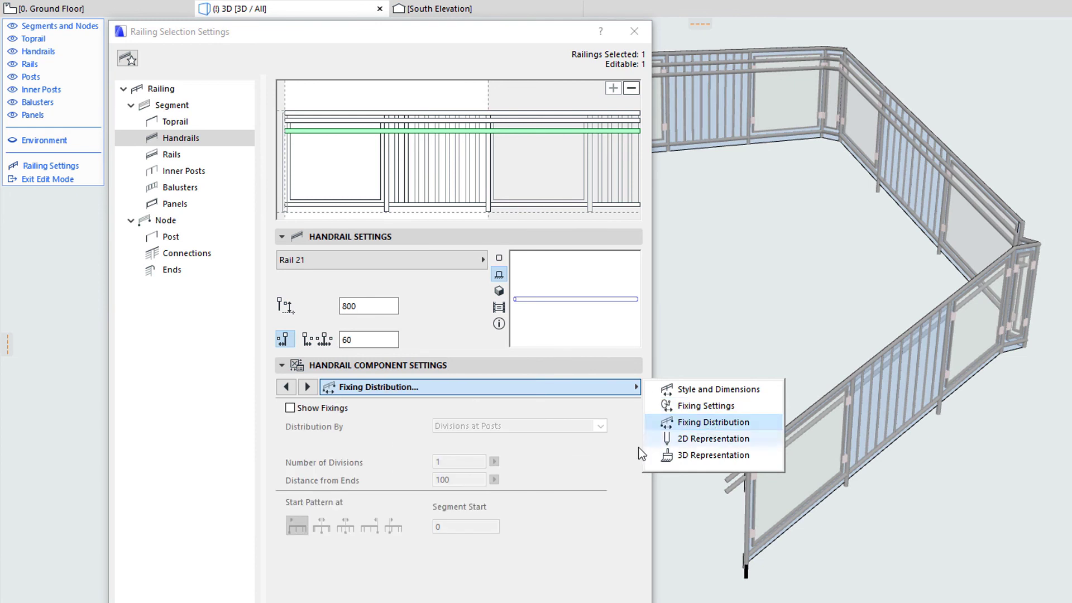
{"action": "left_click", "coordinate": [605, 463]}
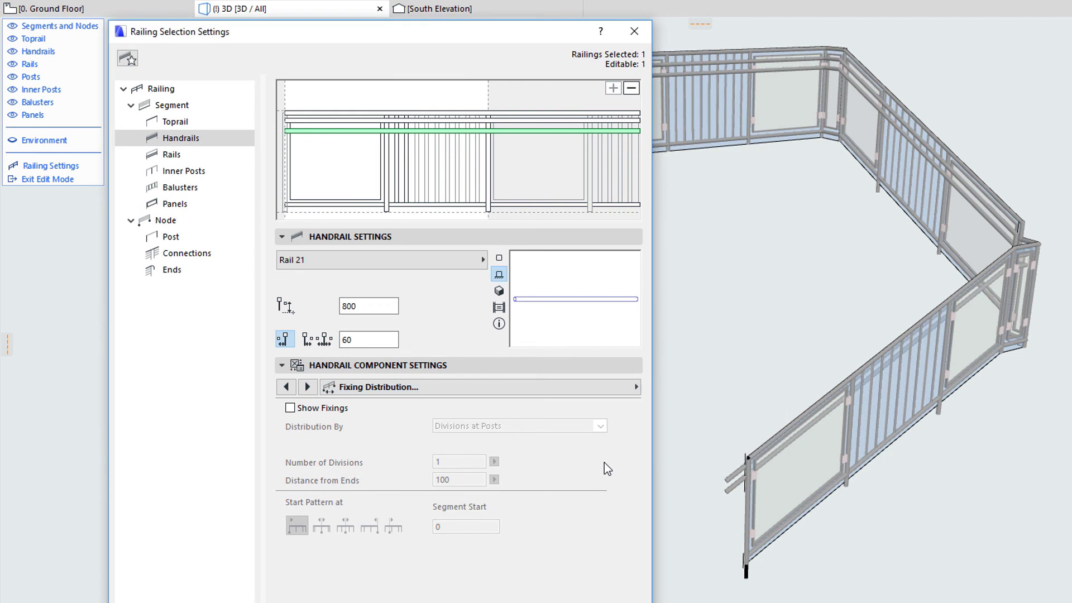
- Review the Node, toprail Connections and toprail Ends pages, then accept the railing settings with OK
{"action": "left_click", "coordinate": [209, 223]}
{"action": "left_click", "coordinate": [232, 259]}
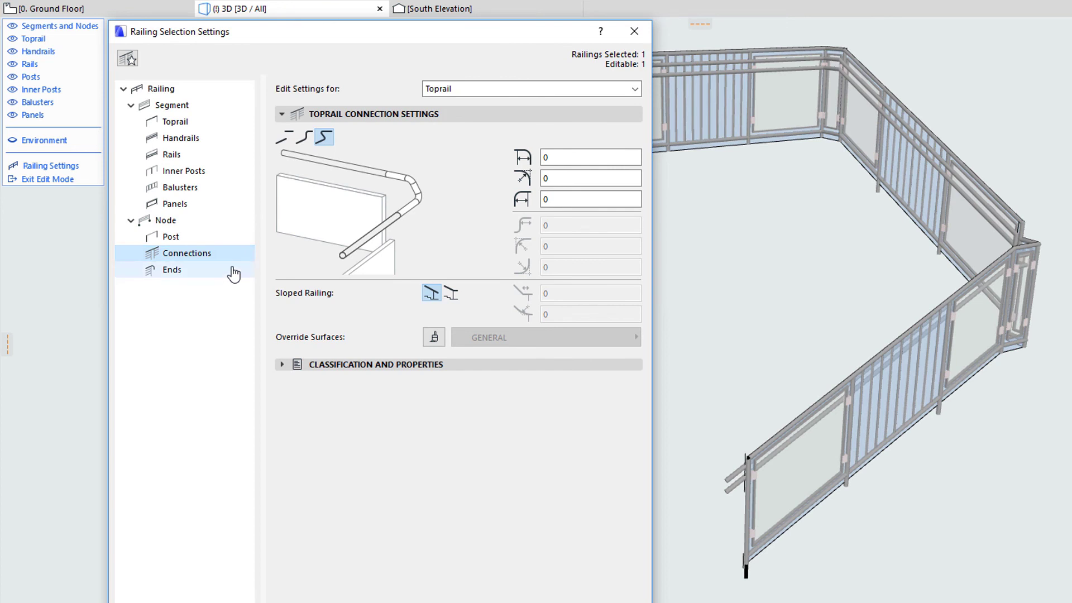
{"action": "left_click", "coordinate": [234, 277]}
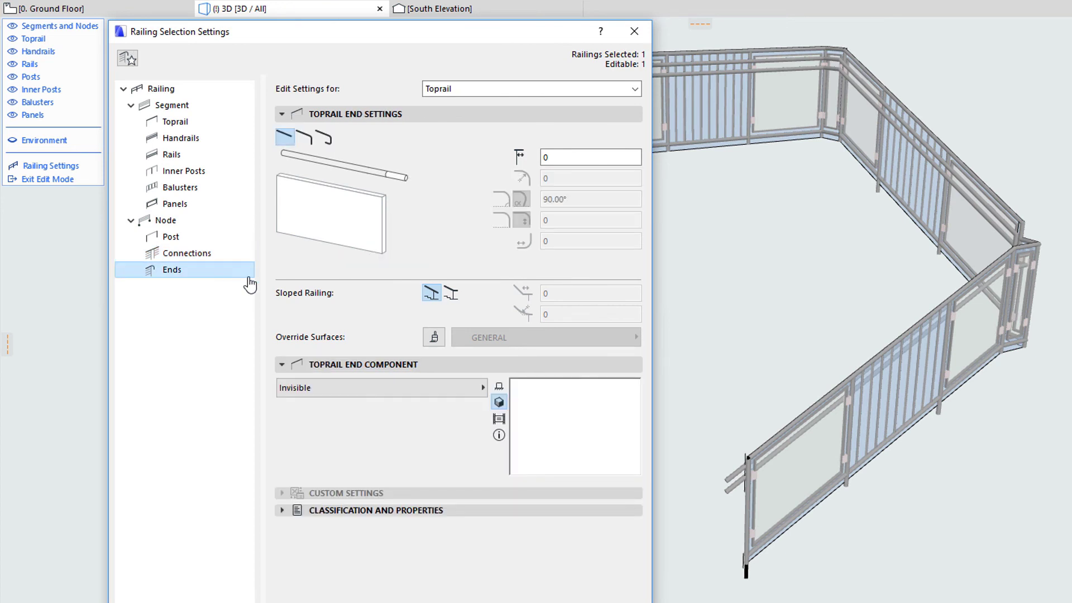
{"action": "left_click", "coordinate": [567, 600]}
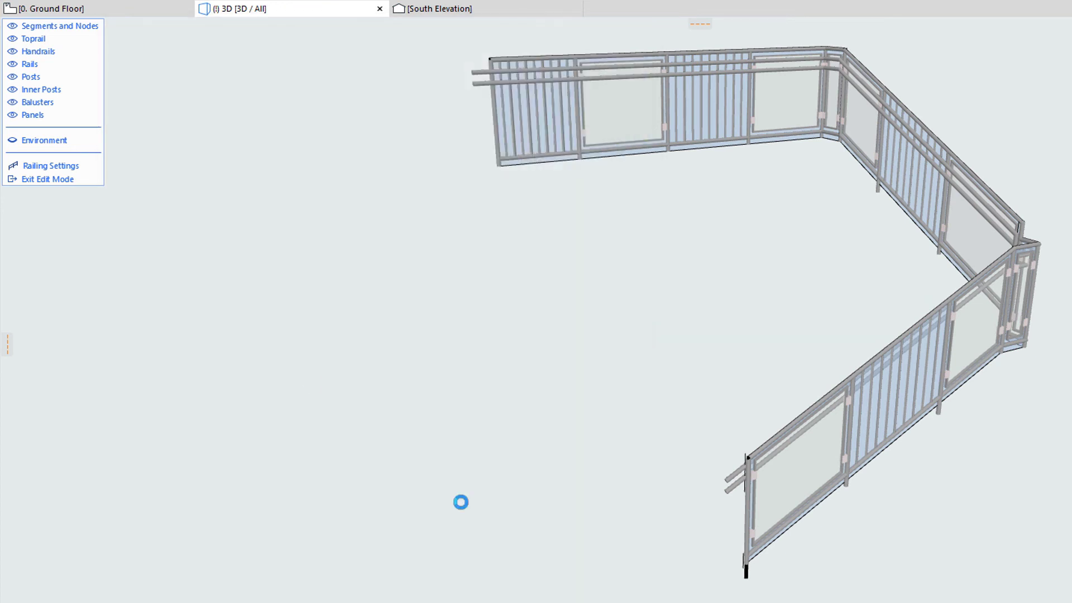